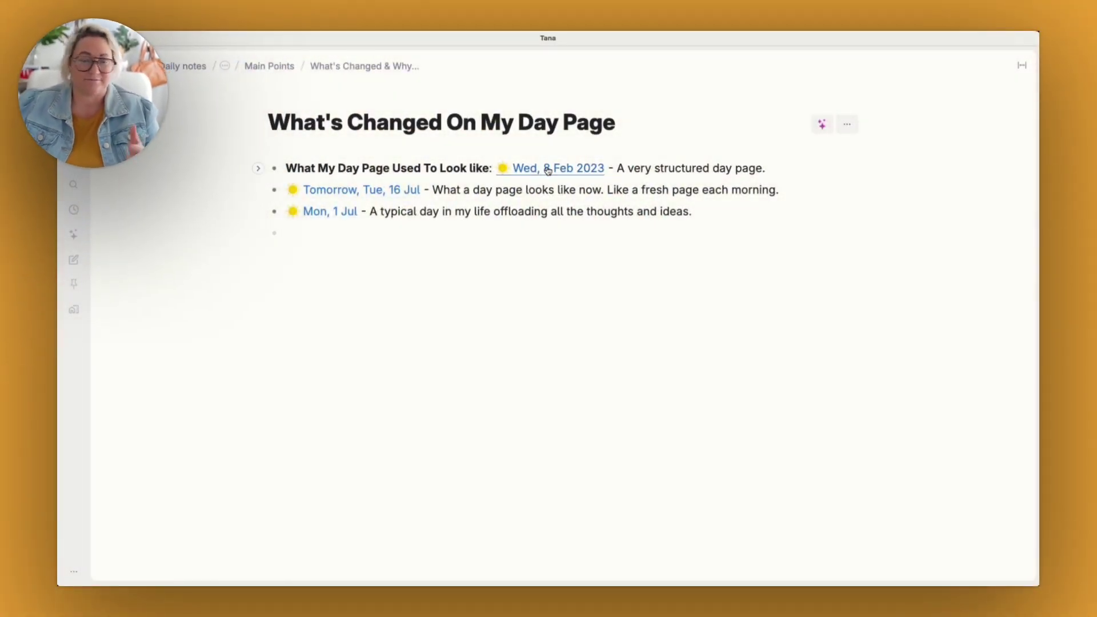
- Open the Wed, 8 Feb 2023 day page and scroll through its older structured layout
left_click(548, 170)
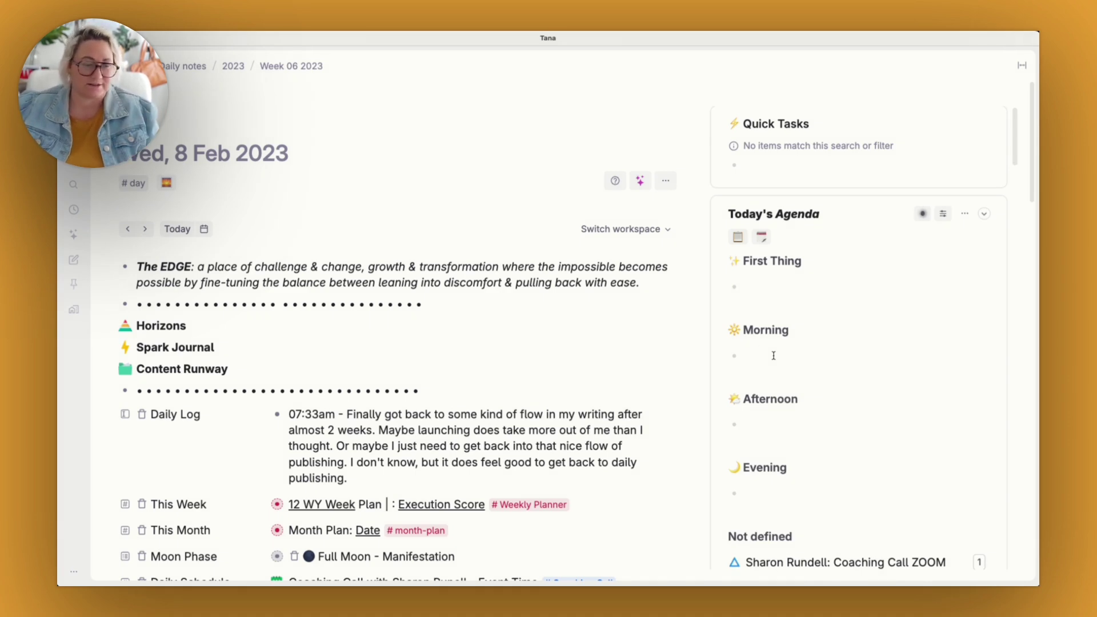
scroll(440, 377, "down", 5)
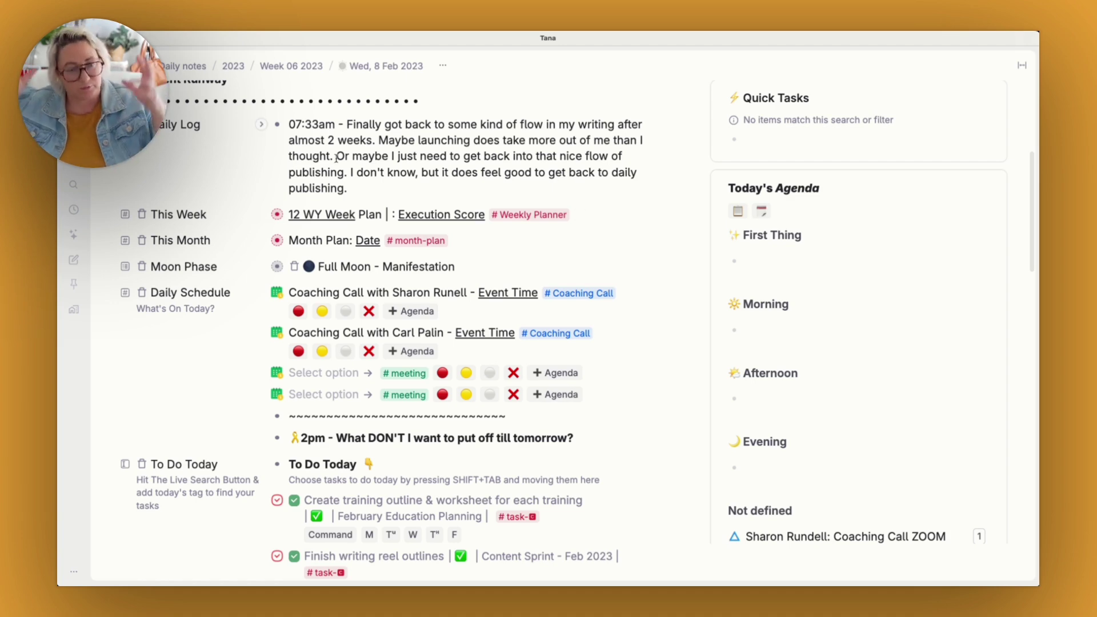
scroll(336, 157, "down", 1)
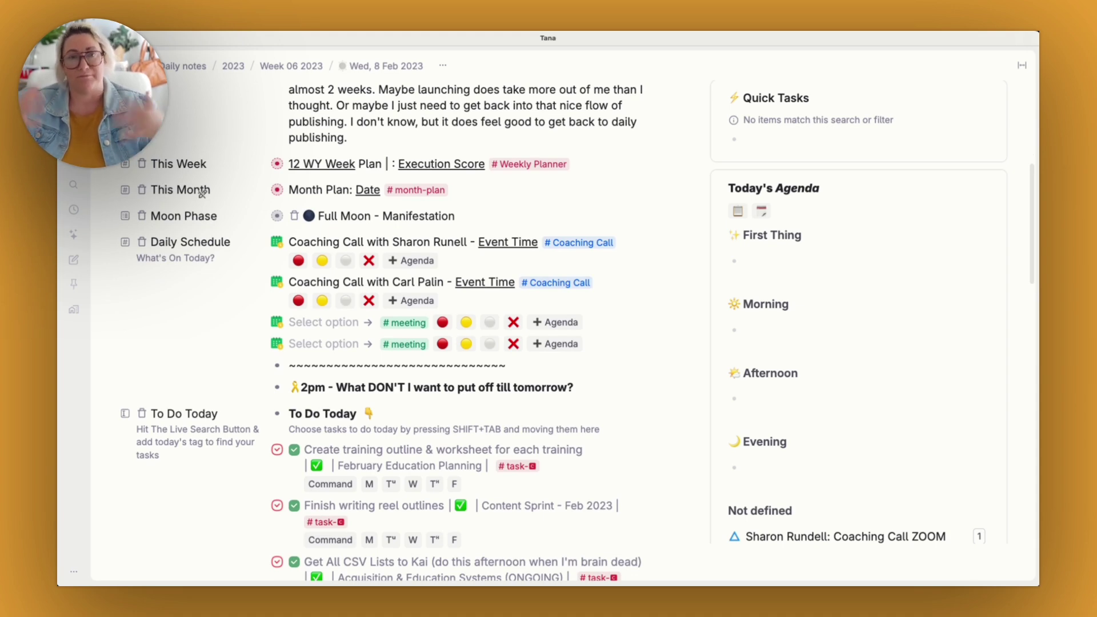
scroll(320, 189, "down", 7)
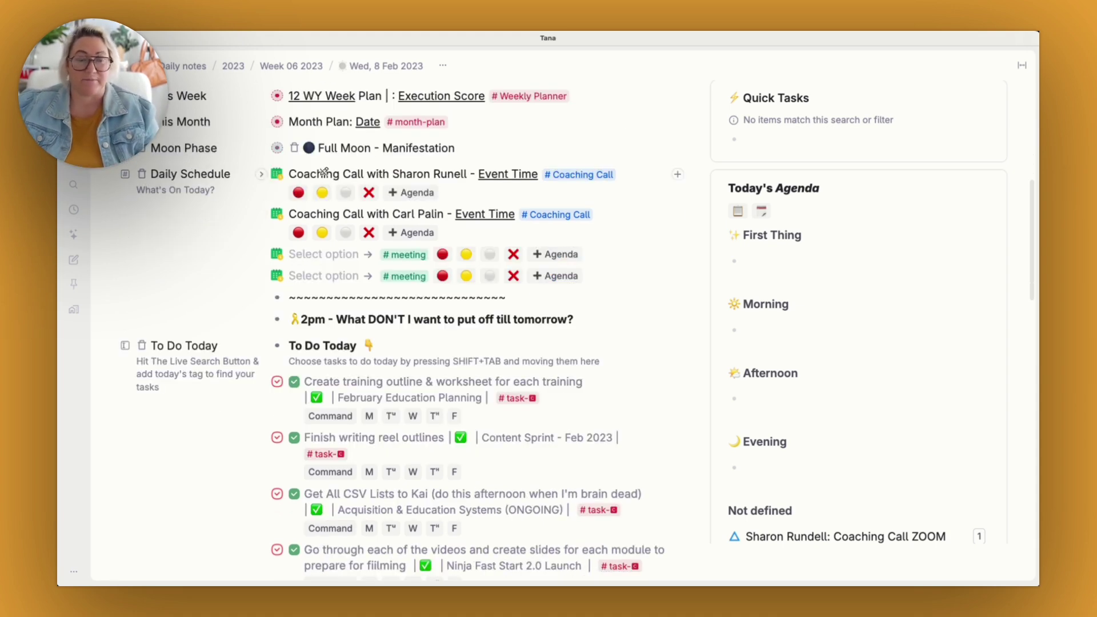
scroll(347, 186, "down", 1)
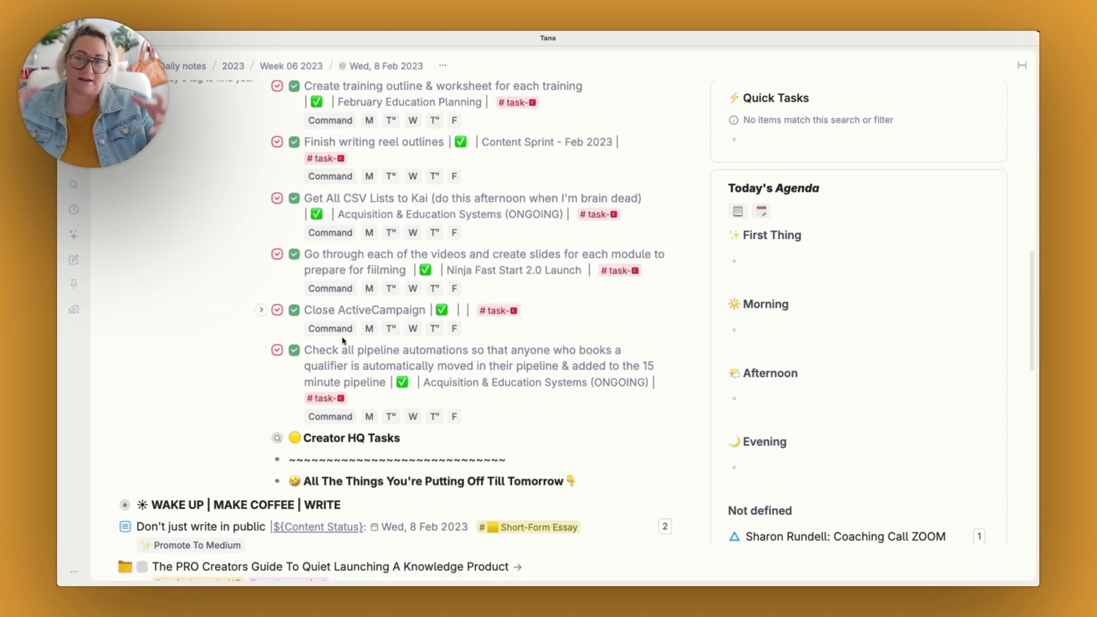
scroll(342, 342, "down", 11)
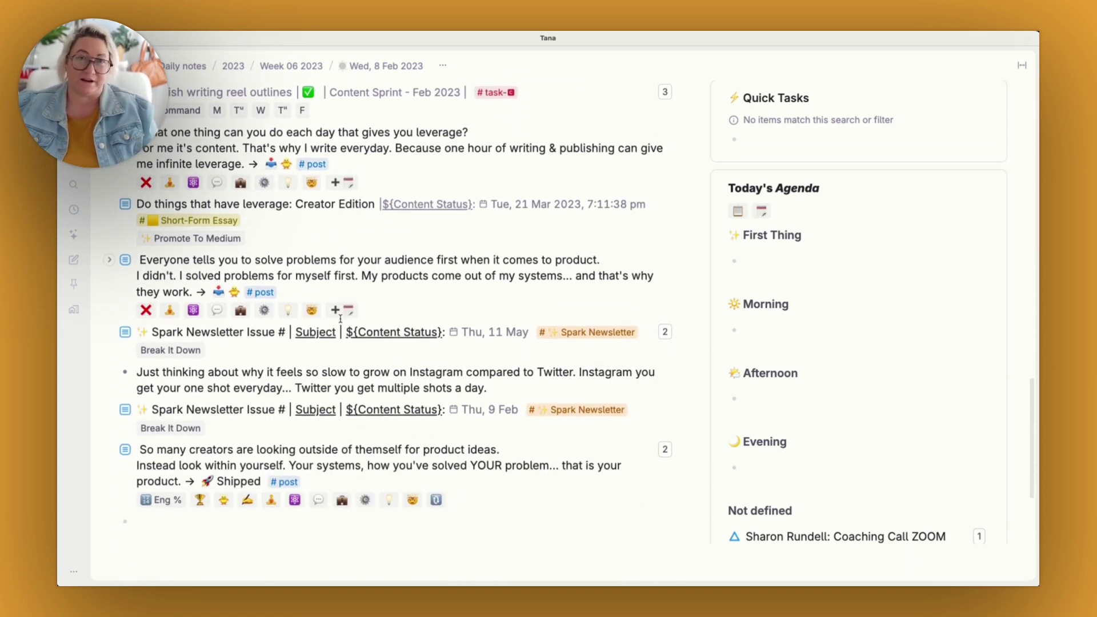
scroll(345, 296, "up", 15)
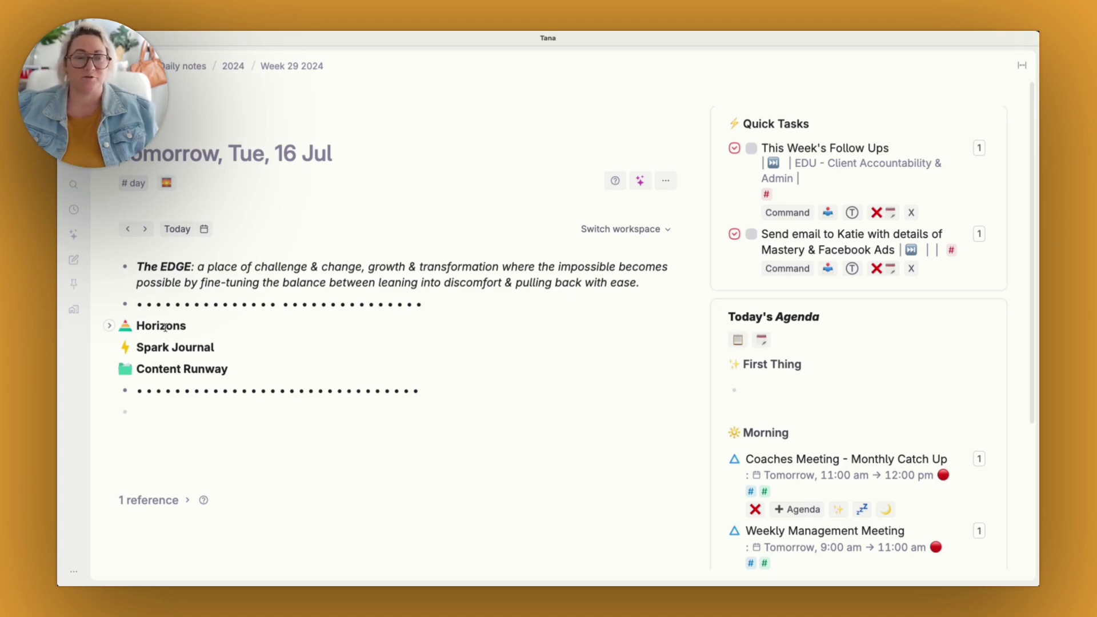
- Scroll down and back up through the Tomorrow, Tue, 16 Jul day page
scroll(164, 327, "down", 3)
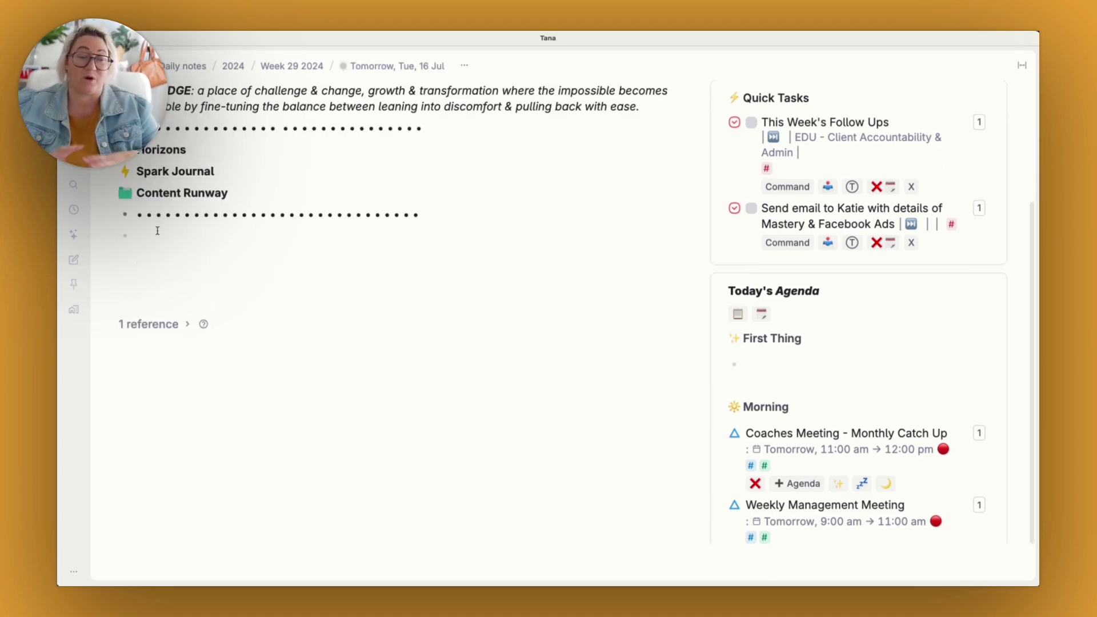
scroll(157, 230, "up", 3)
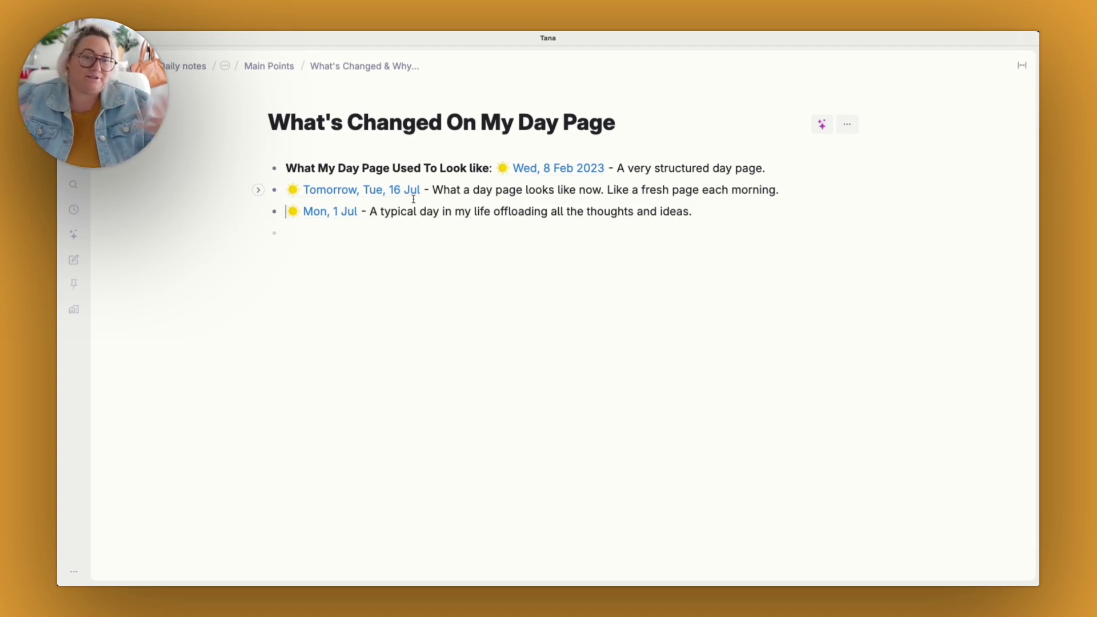
- Open the Mon, 1 Jul day page and scroll through its Today tasks and post ideas
left_click(331, 212)
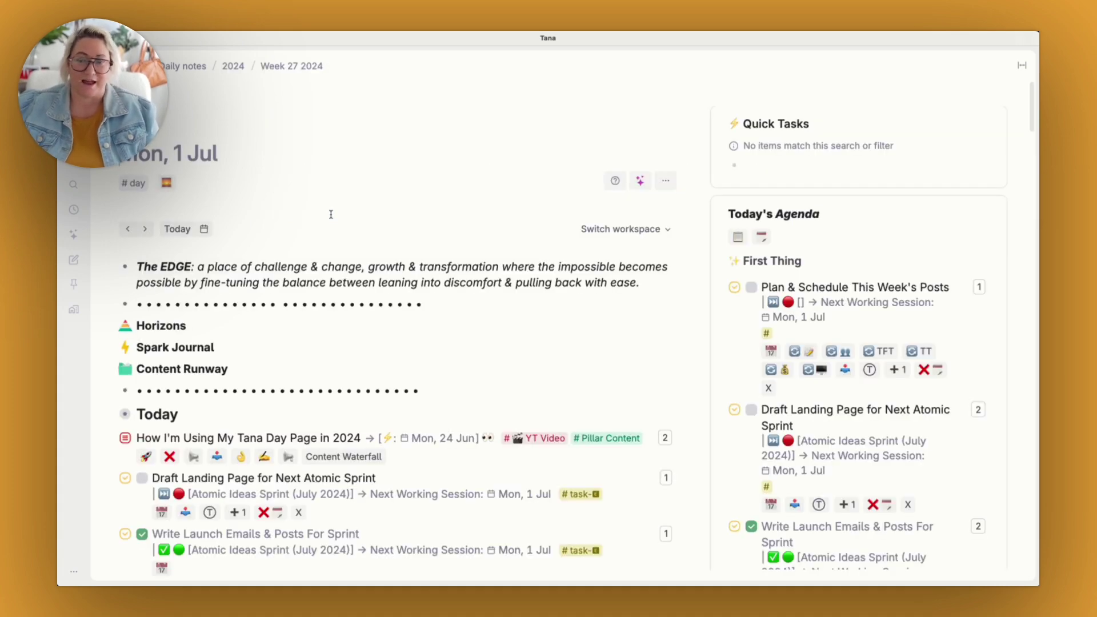
scroll(335, 212, "down", 3)
scroll(342, 208, "down", 3)
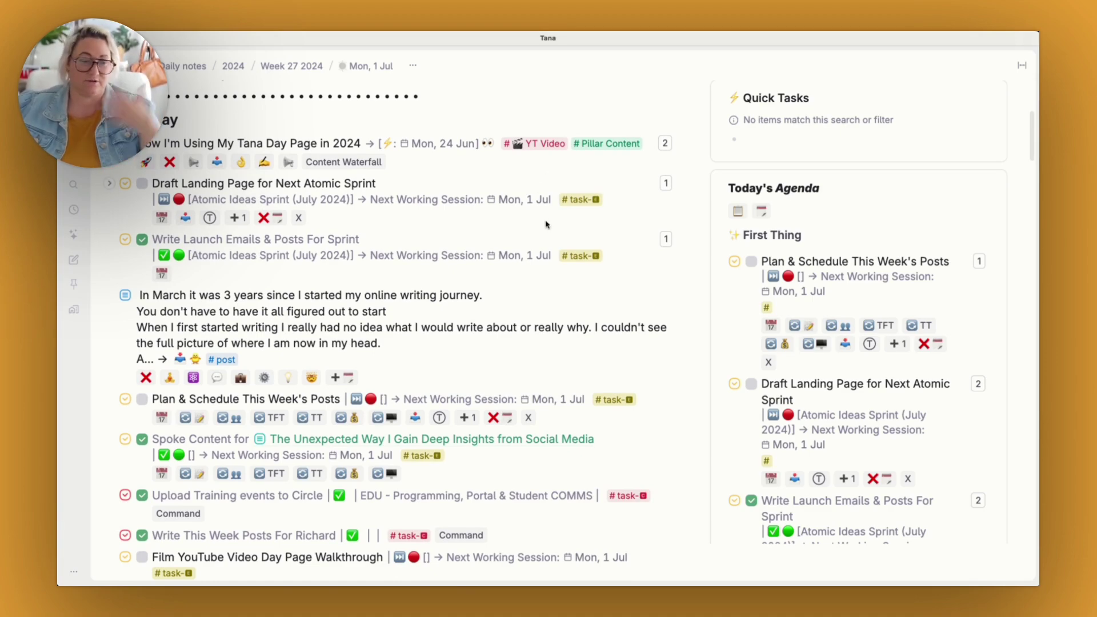
scroll(543, 227, "down", 4)
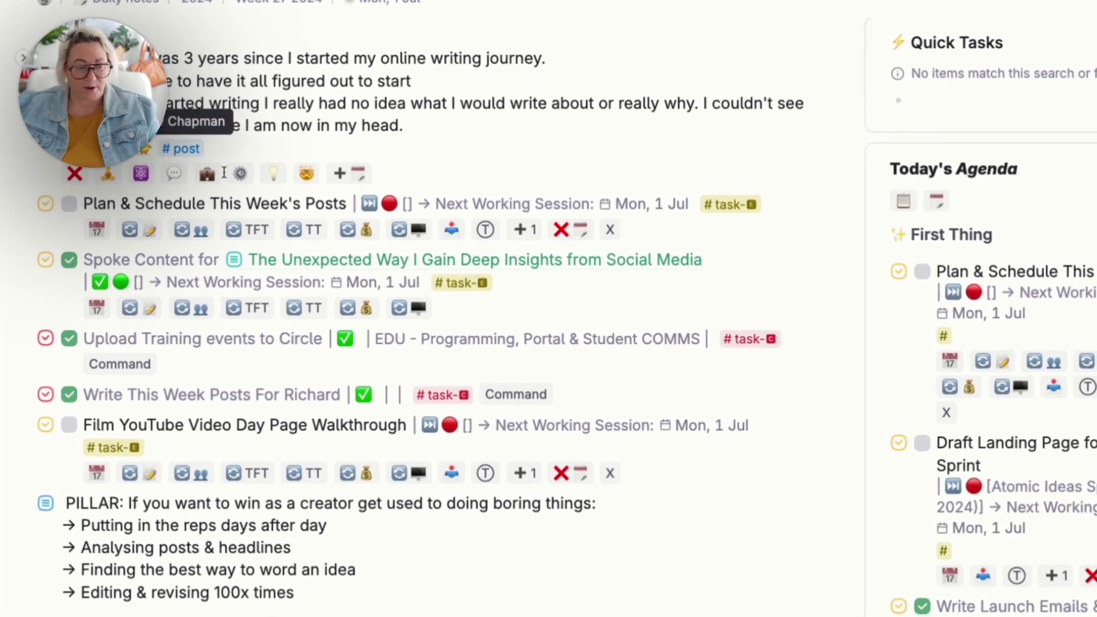
scroll(226, 219, "down", 10)
scroll(225, 219, "down", 20)
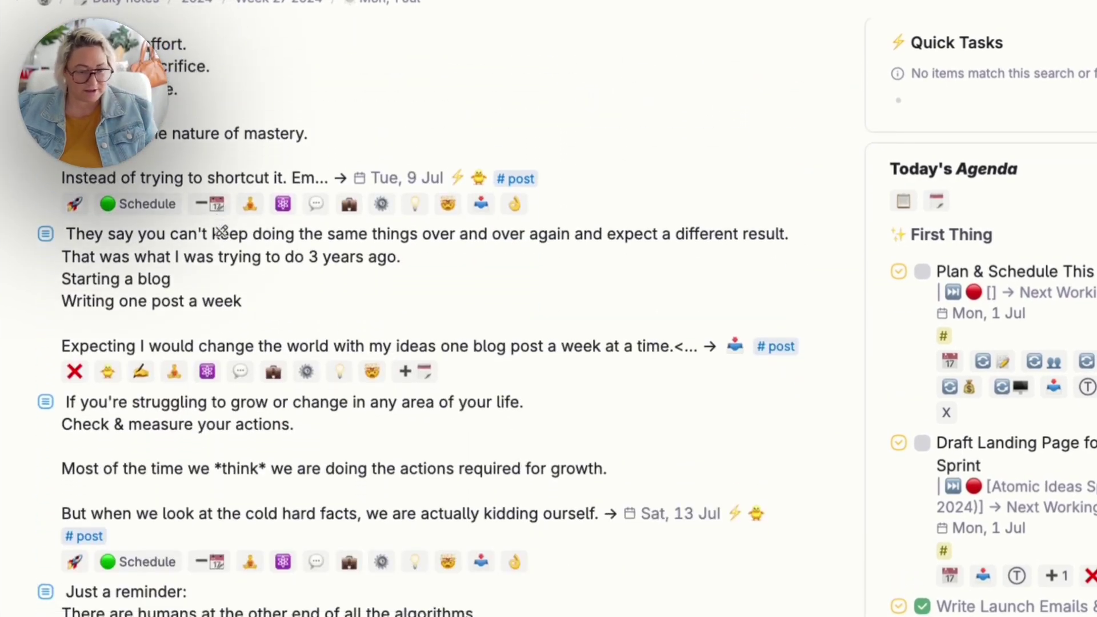
scroll(220, 228, "down", 20)
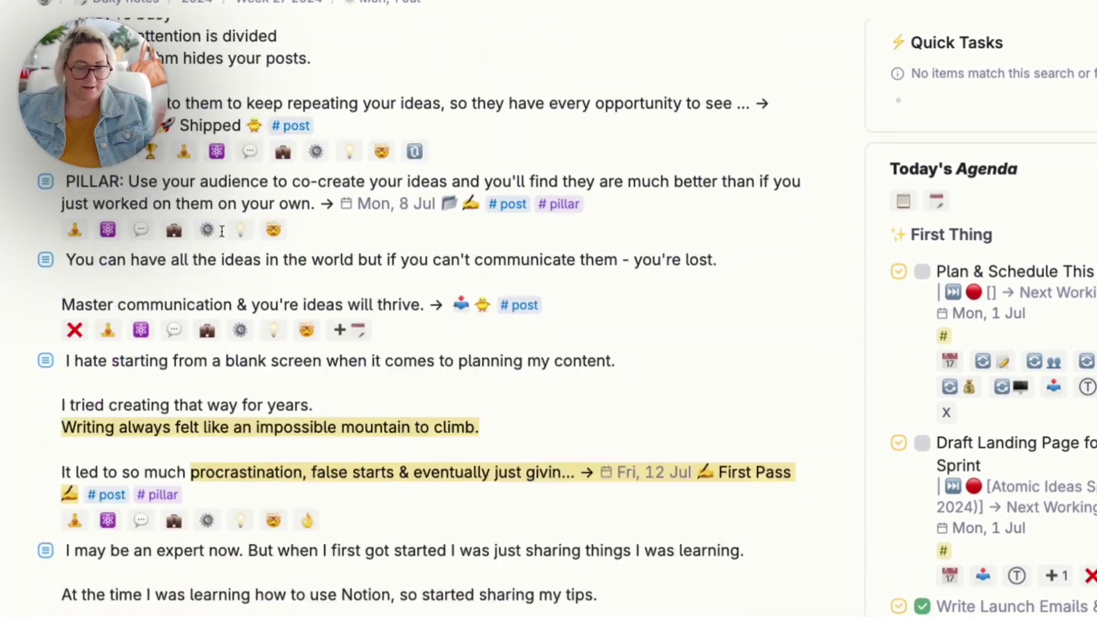
scroll(222, 231, "down", 20)
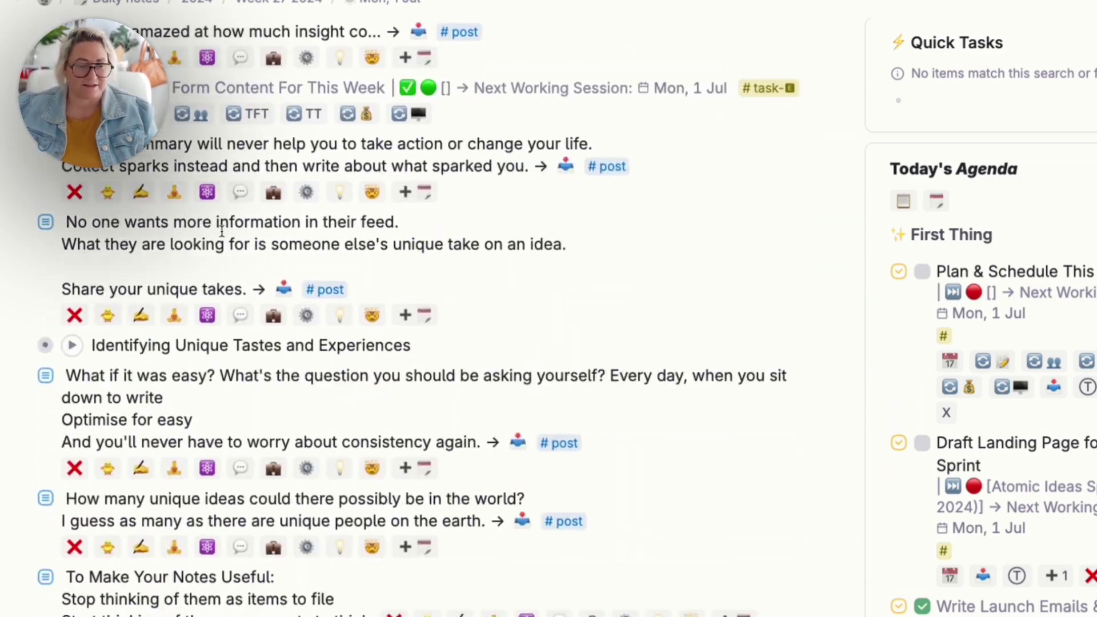
scroll(95, 210, "down", 7)
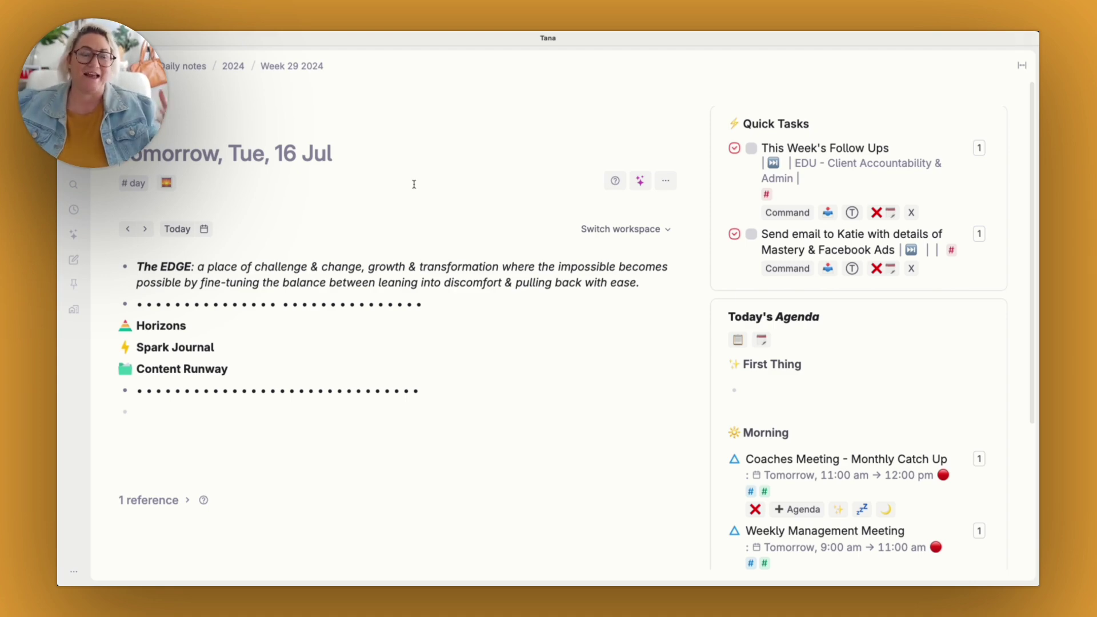
scroll(442, 178, "down", 3)
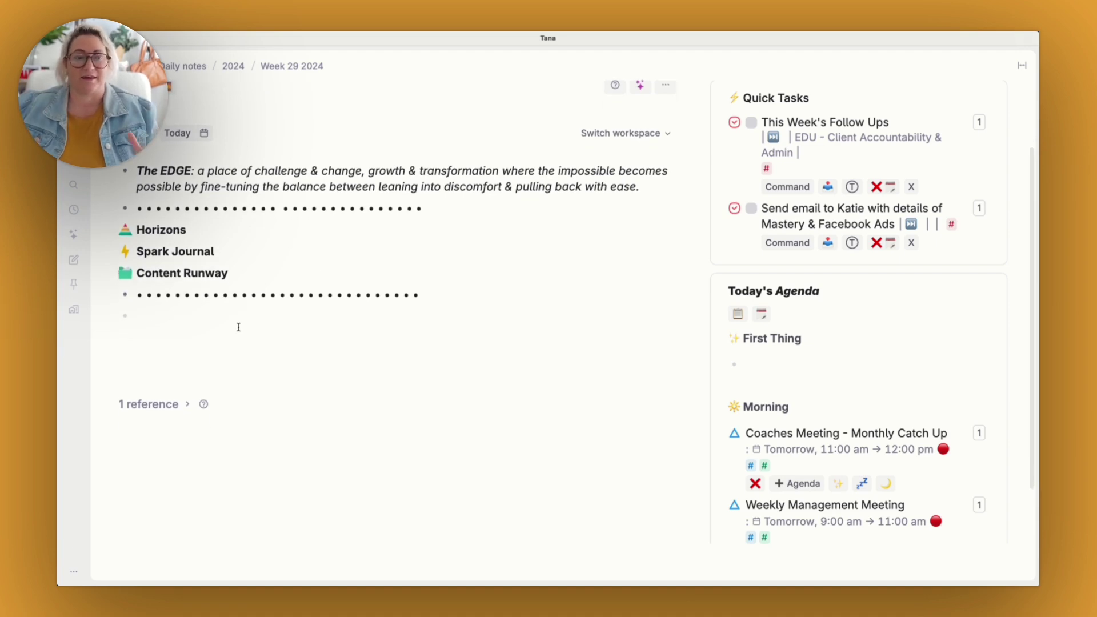
left_click_drag(137, 170, 643, 194)
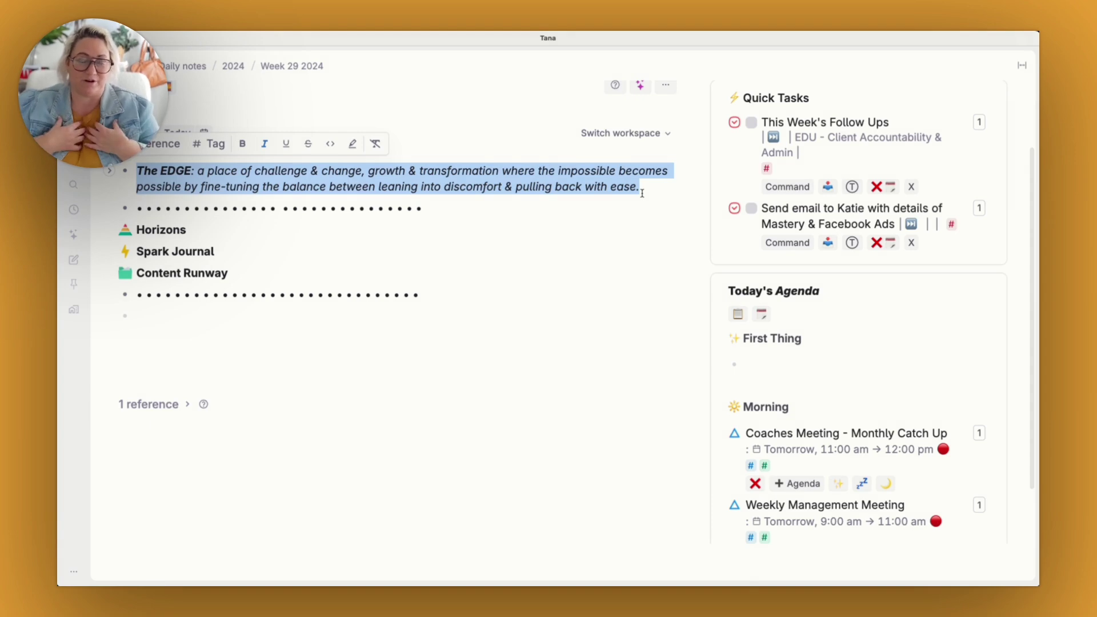
left_click(232, 311)
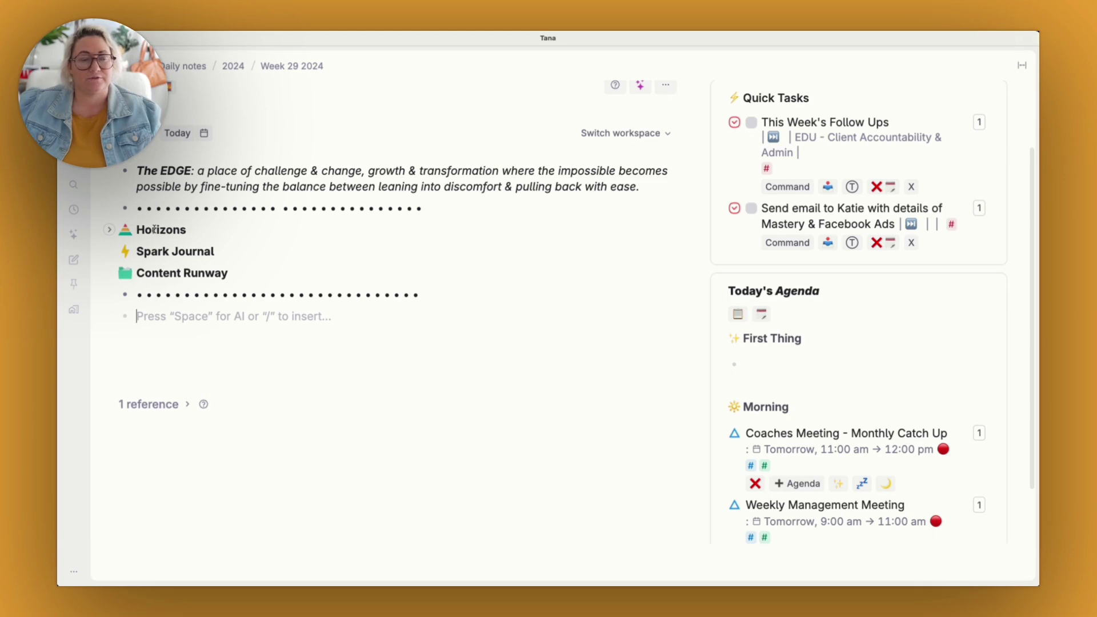
left_click(110, 229)
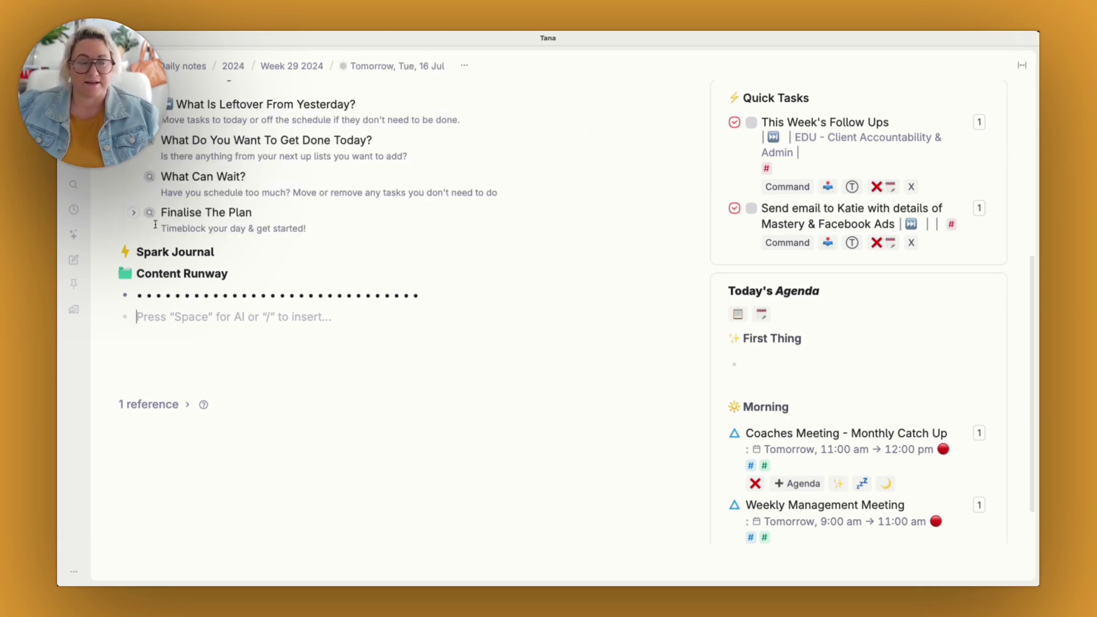
scroll(164, 223, "up", 5)
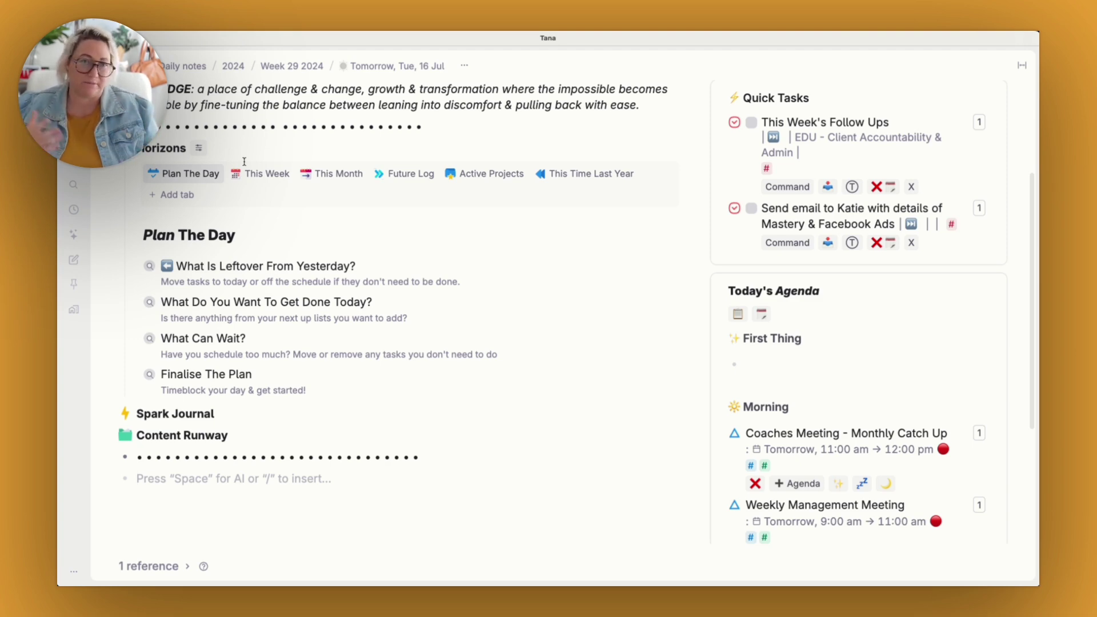
scroll(215, 248, "down", 2)
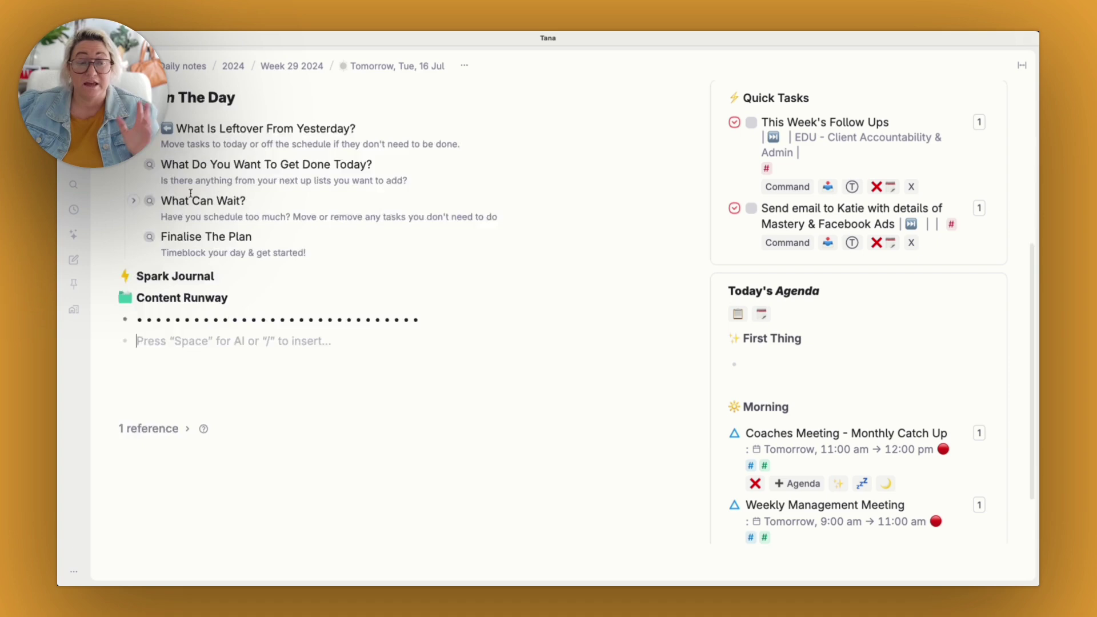
scroll(191, 193, "up", 3)
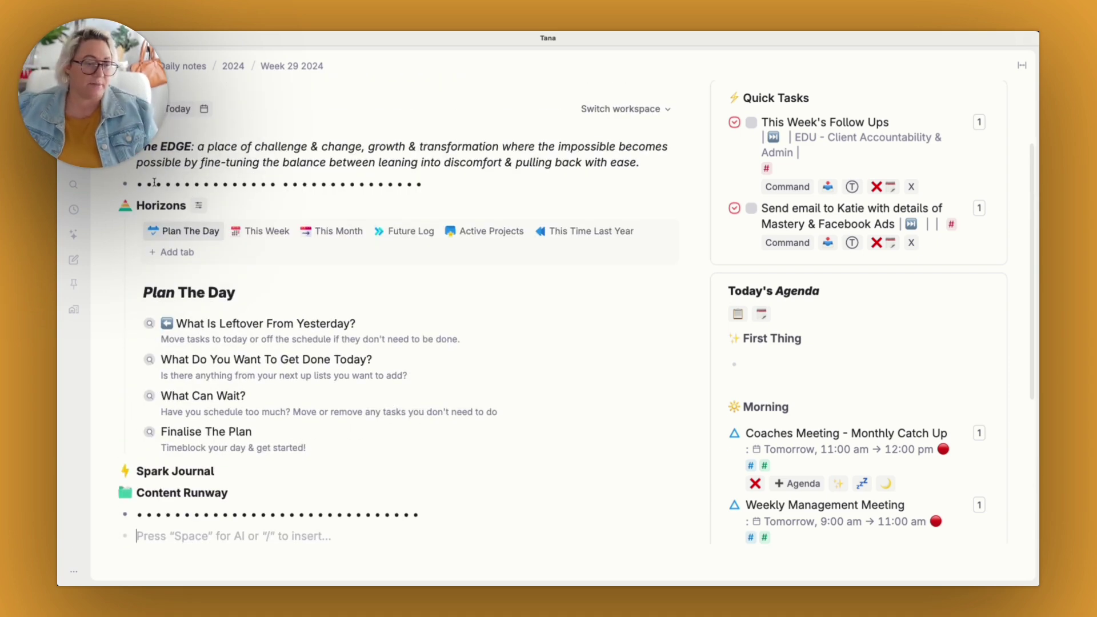
scroll(259, 141, "down", 2)
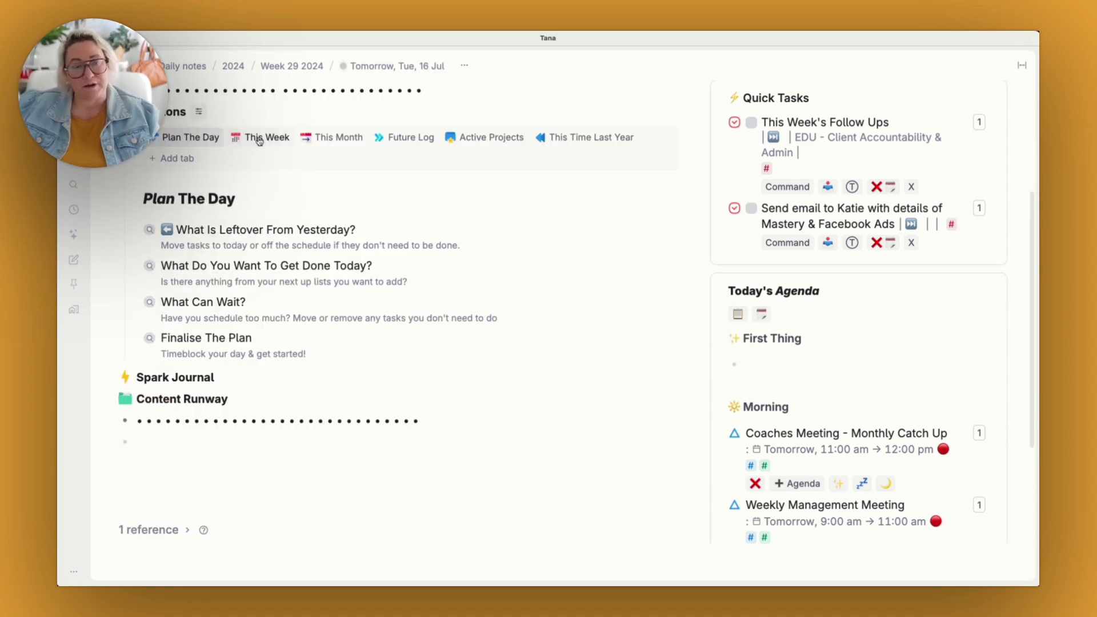
- Show the This Week board under Horizons and scroll across its day columns
left_click(259, 138)
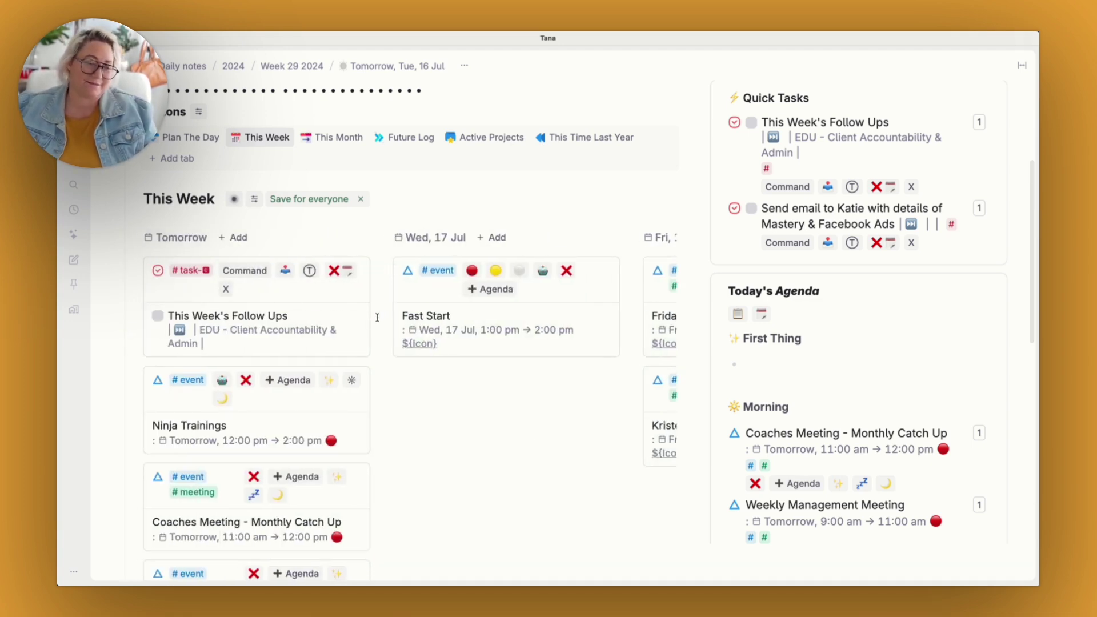
scroll(343, 303, "right", 2)
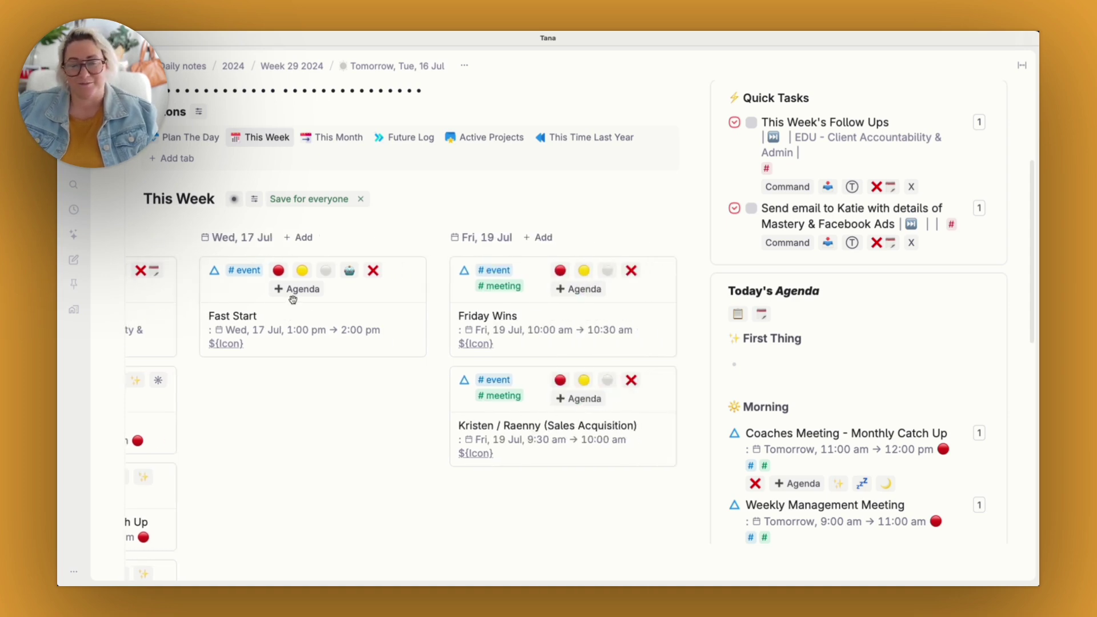
scroll(293, 300, "left", 1)
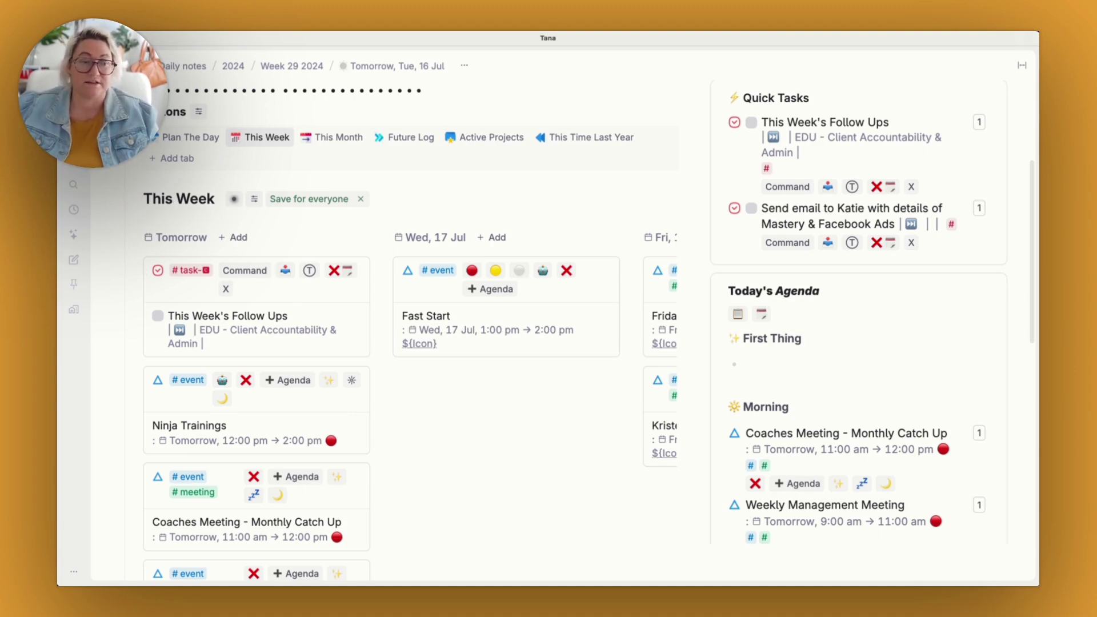
- Collapse the Horizons section with Cmd+Up, then expand it again with Cmd+Down
key("super+Up")
left_click(138, 246)
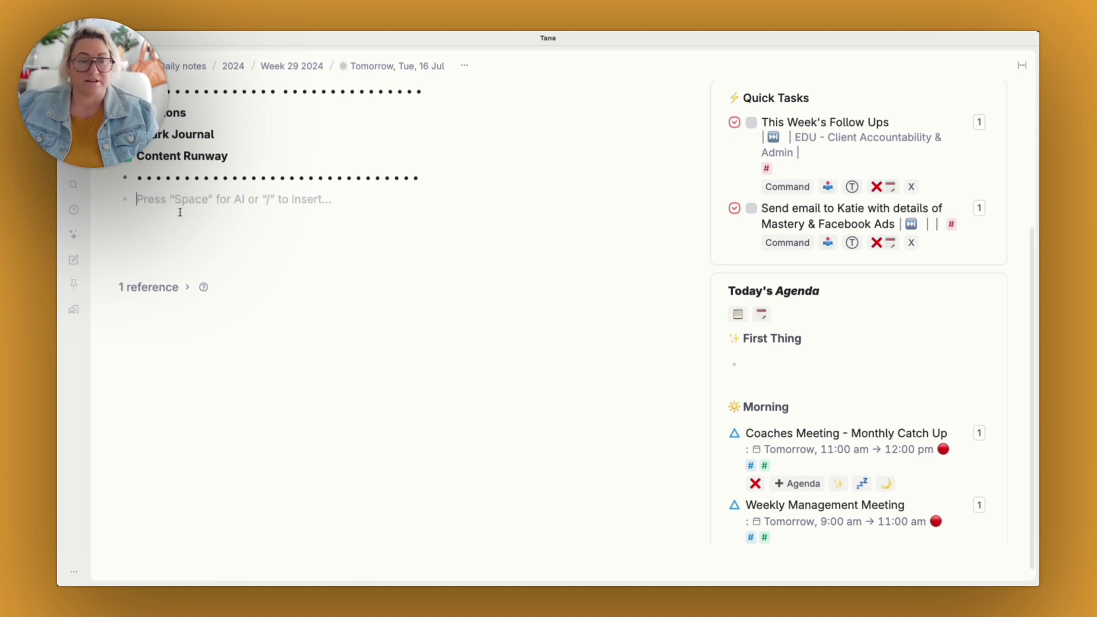
key("super+Down")
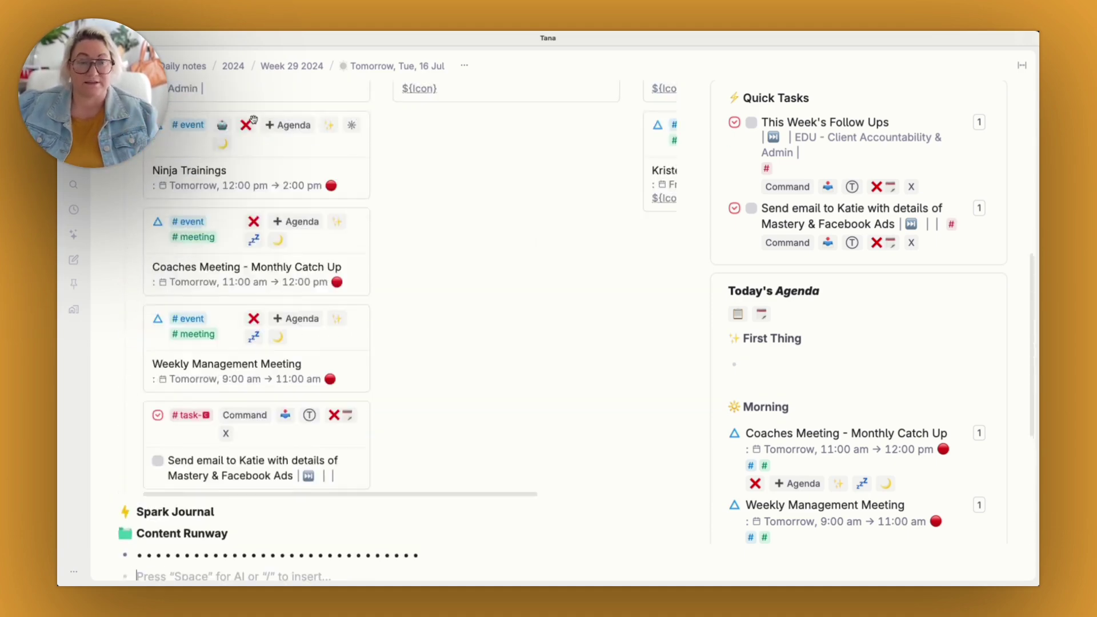
scroll(256, 120, "up", 10)
scroll(256, 120, "down", 3)
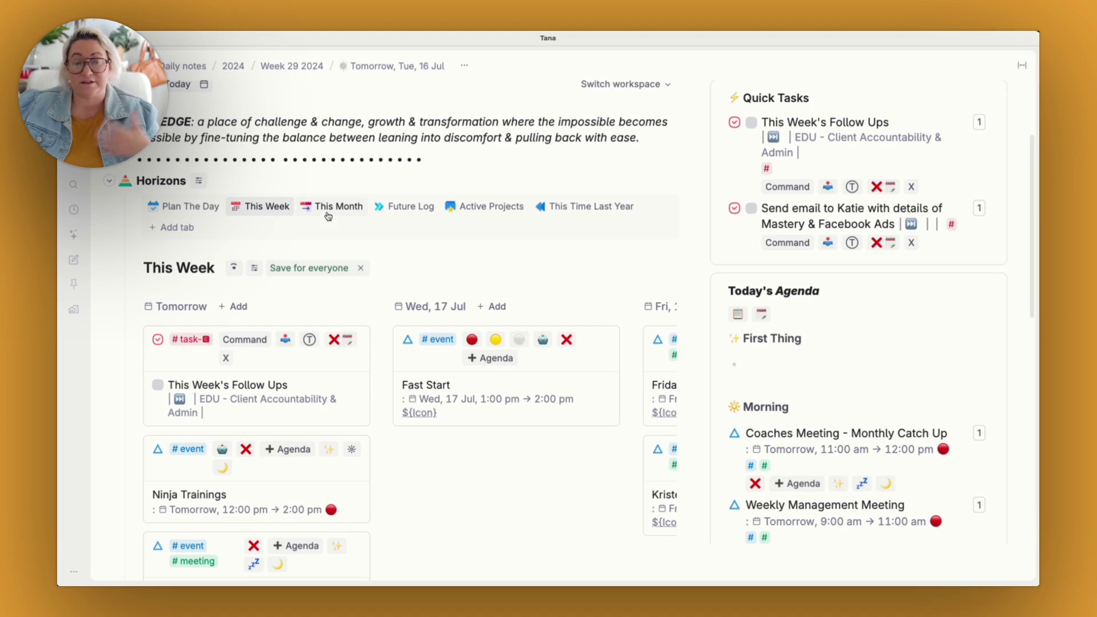
- Switch Horizons through the July This Month calendar, the empty Future Log, then Active Projects
left_click(319, 215)
scroll(382, 294, "down", 4)
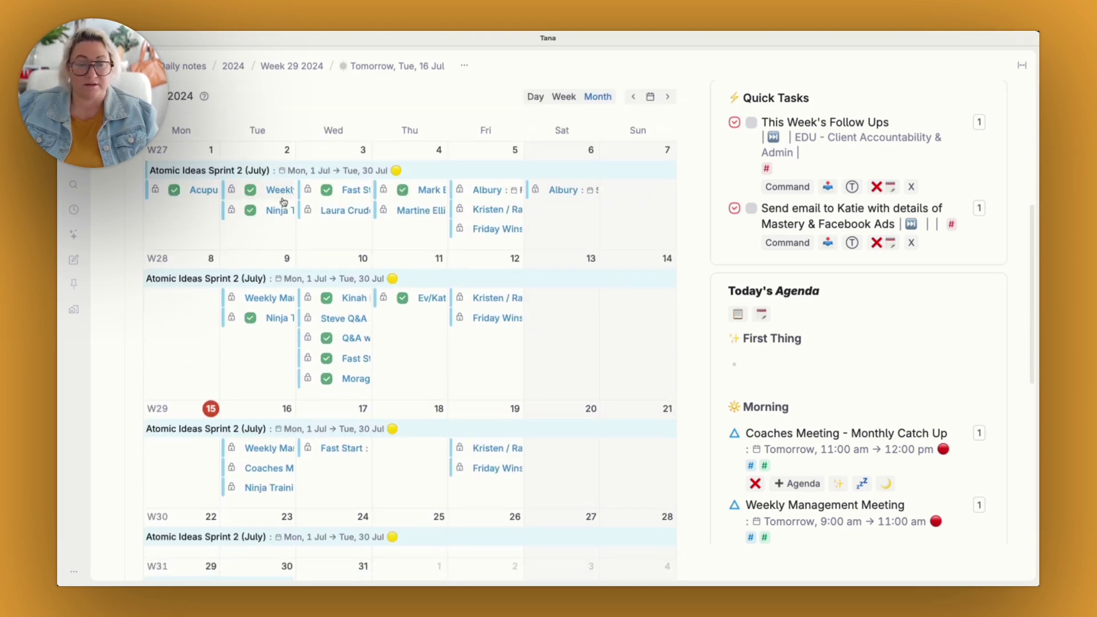
scroll(382, 294, "down", 3)
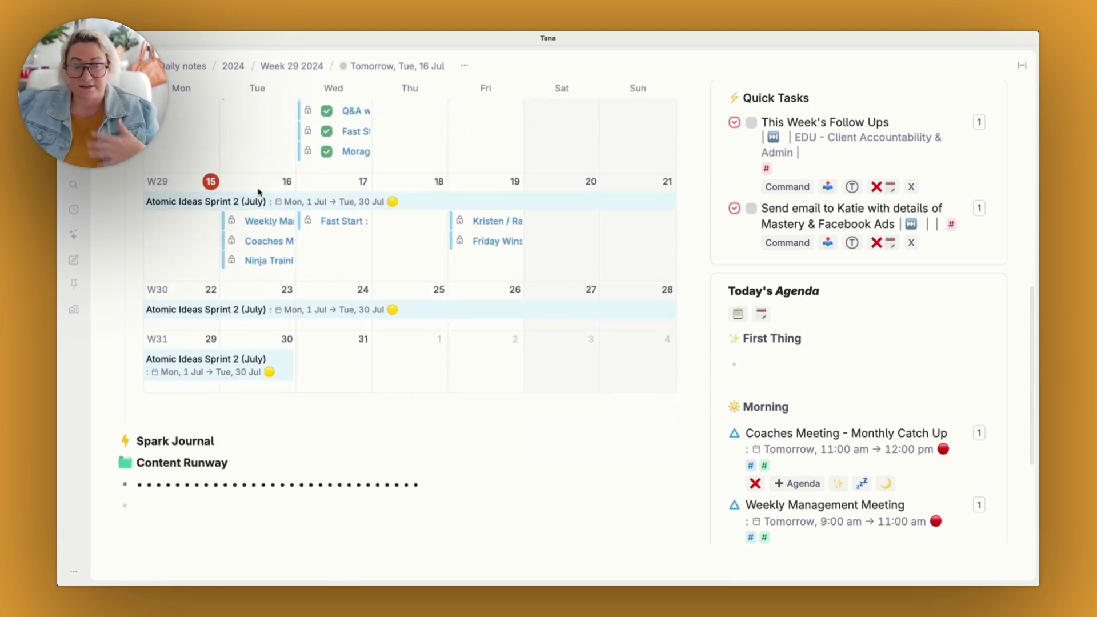
scroll(258, 193, "up", 5)
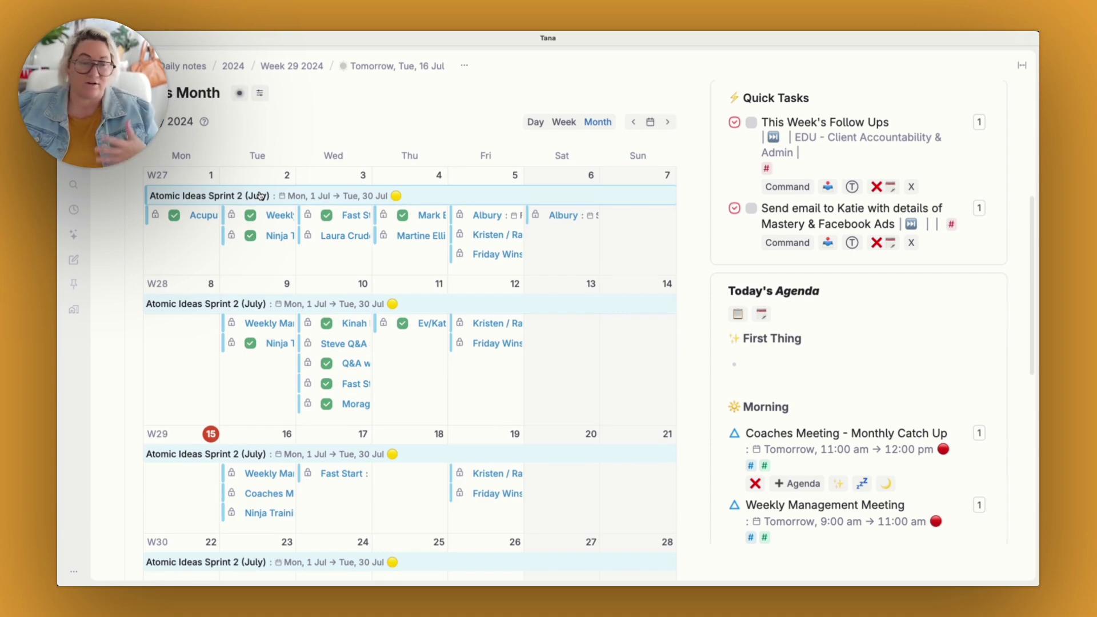
scroll(260, 195, "up", 3)
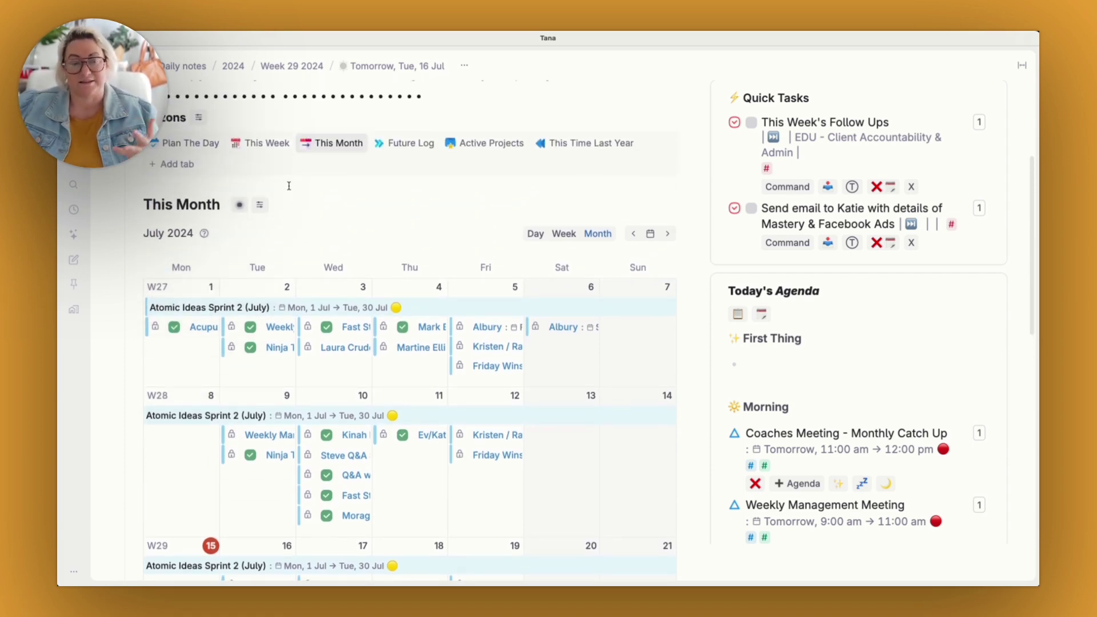
left_click(402, 147)
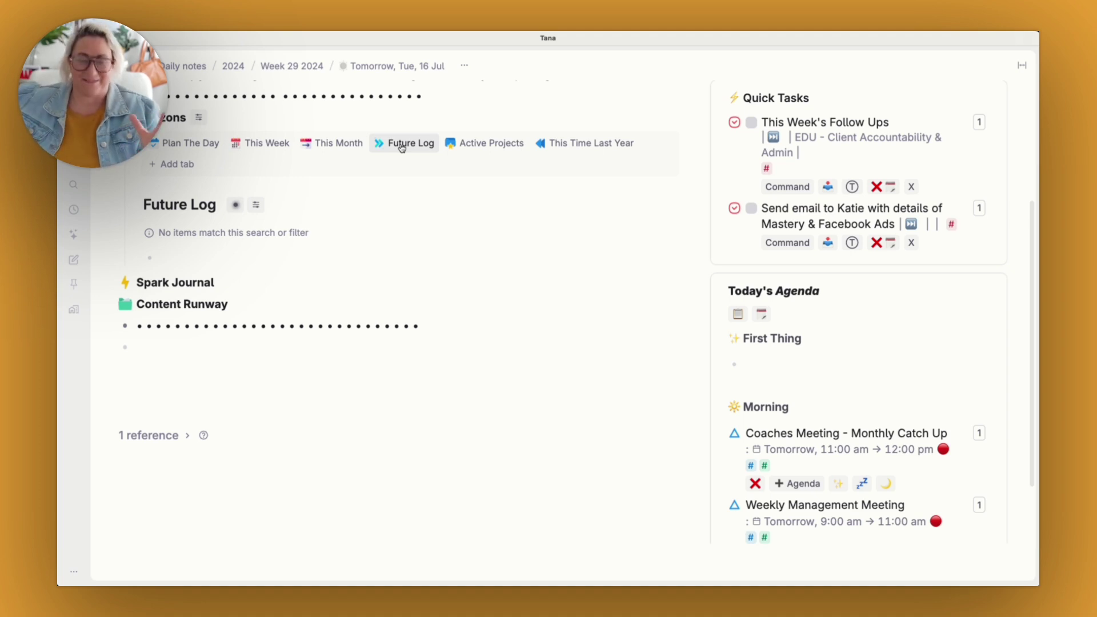
left_click(474, 144)
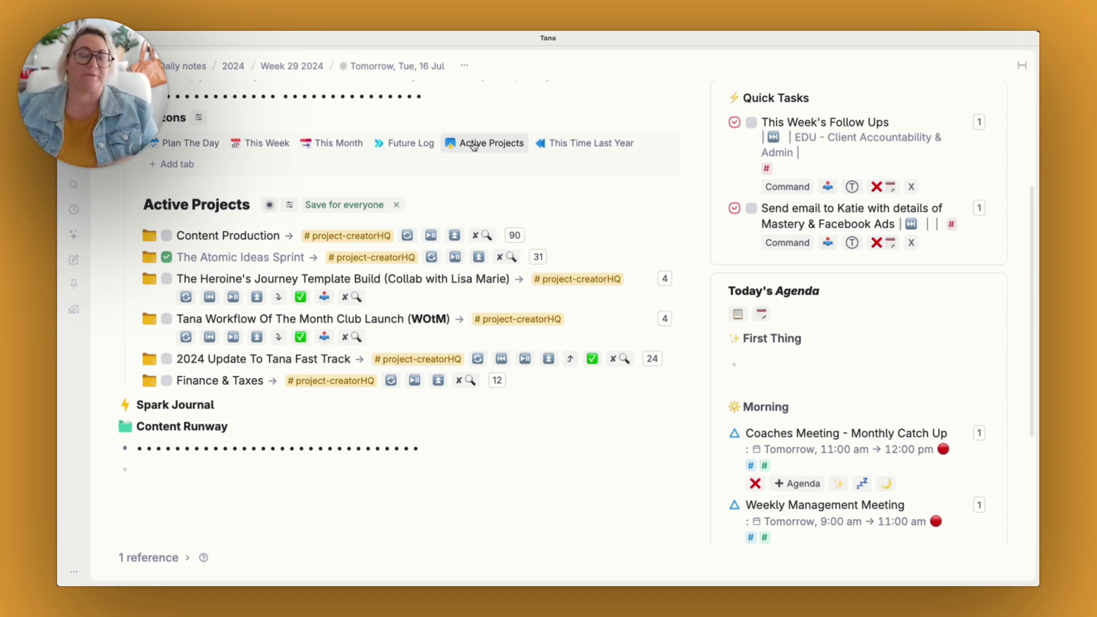
- Show the This Time Last Year tab and set its view to List
left_click(591, 144)
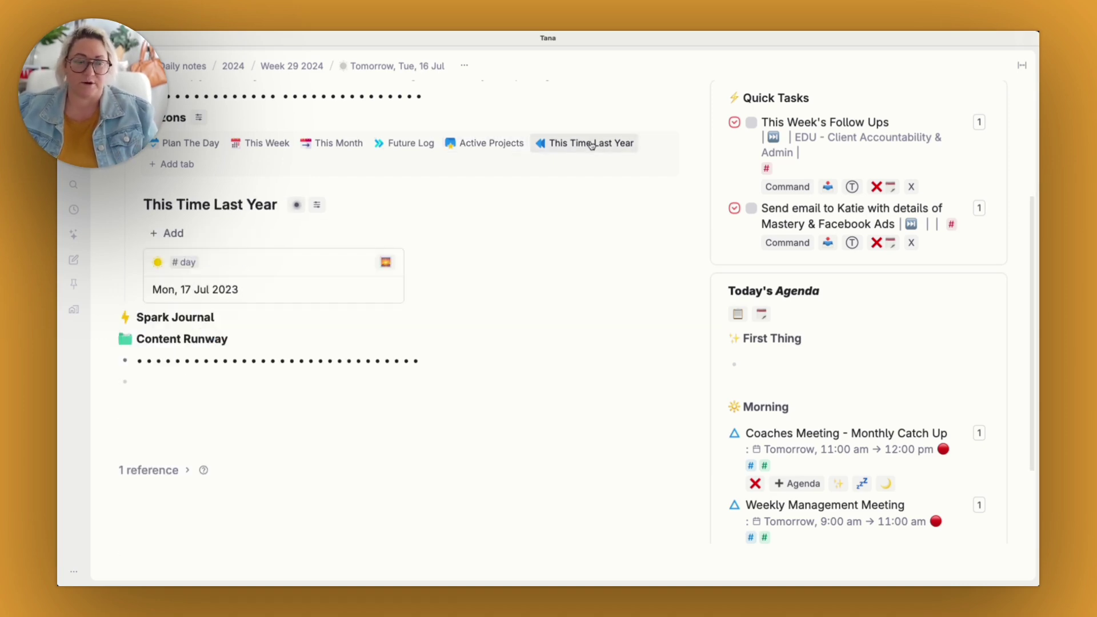
left_click(317, 205)
mouse_move(318, 224)
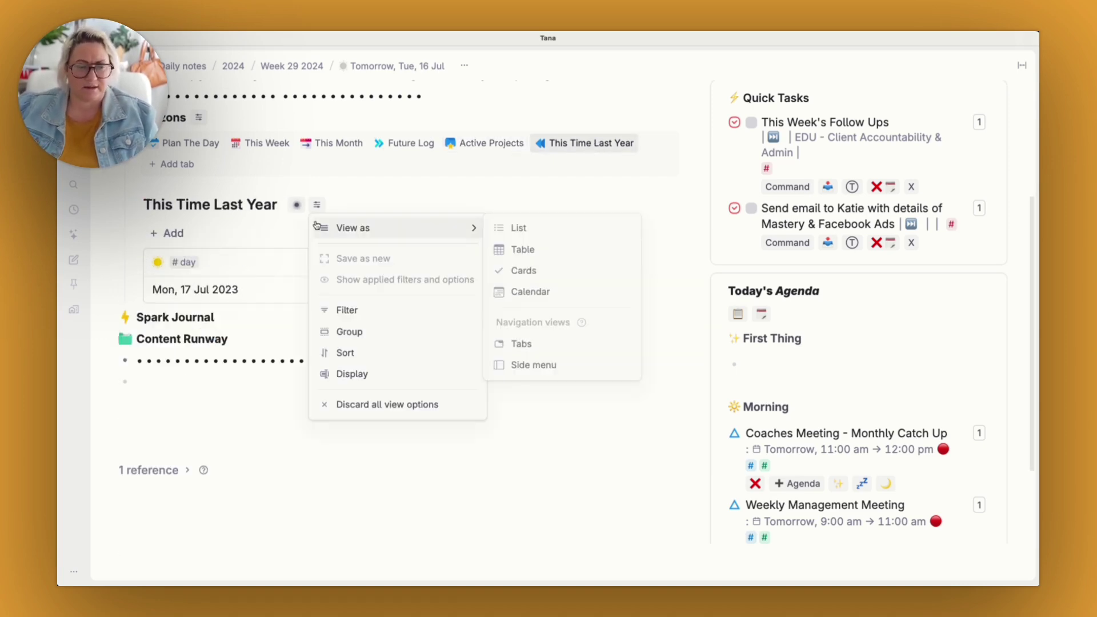
left_click(512, 227)
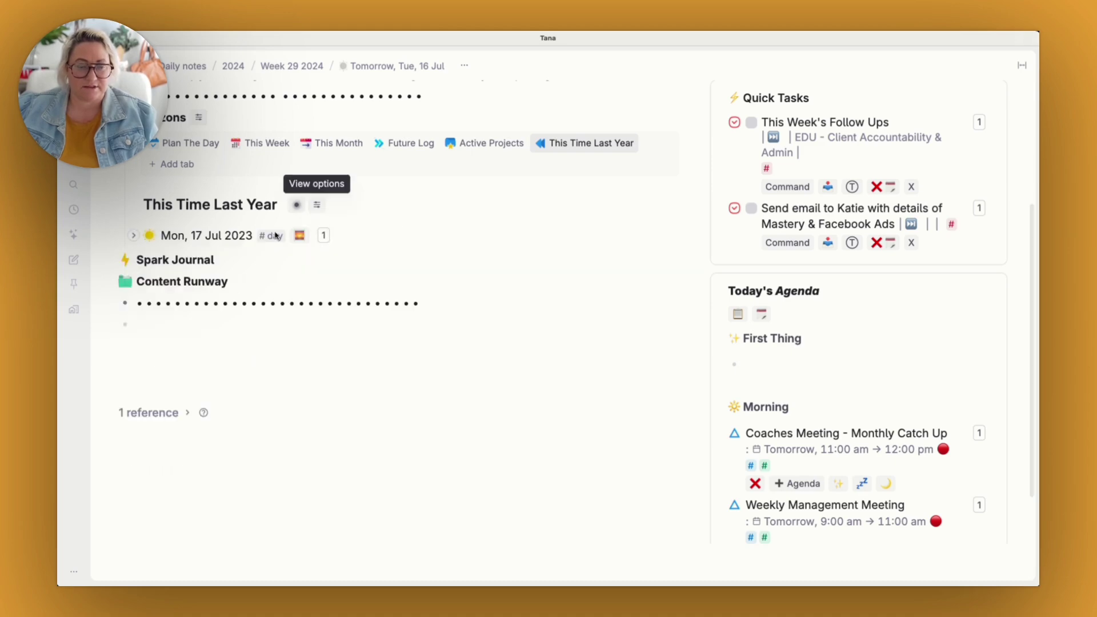
- Expand the Mon, 17 Jul 2023 day node to preview it, then collapse it
left_click(138, 235)
scroll(271, 267, "down", 8)
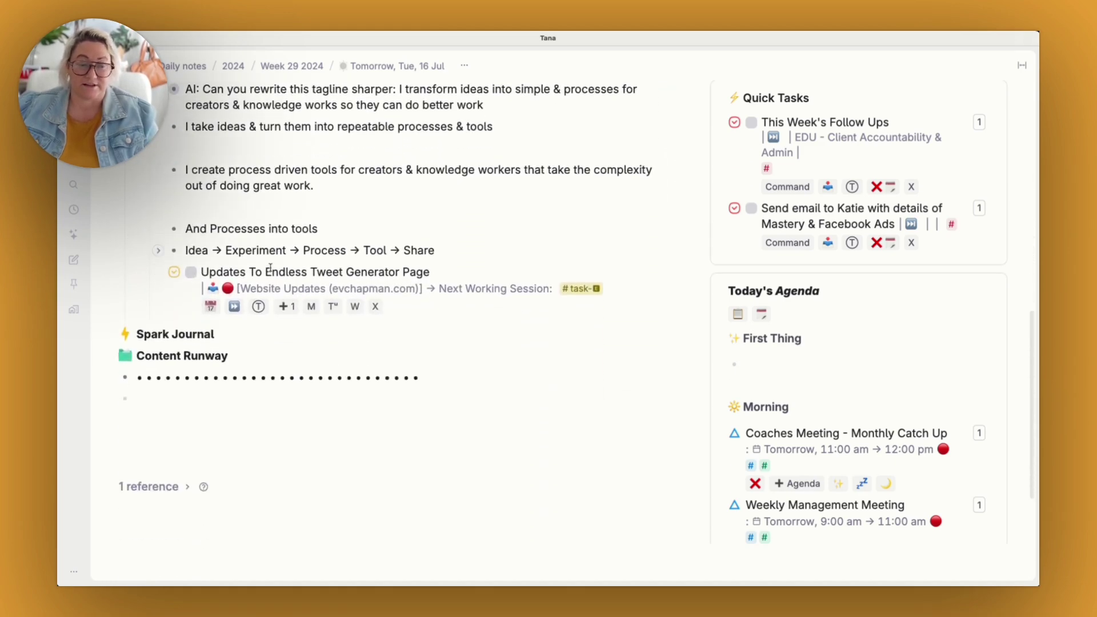
scroll(271, 267, "up", 8)
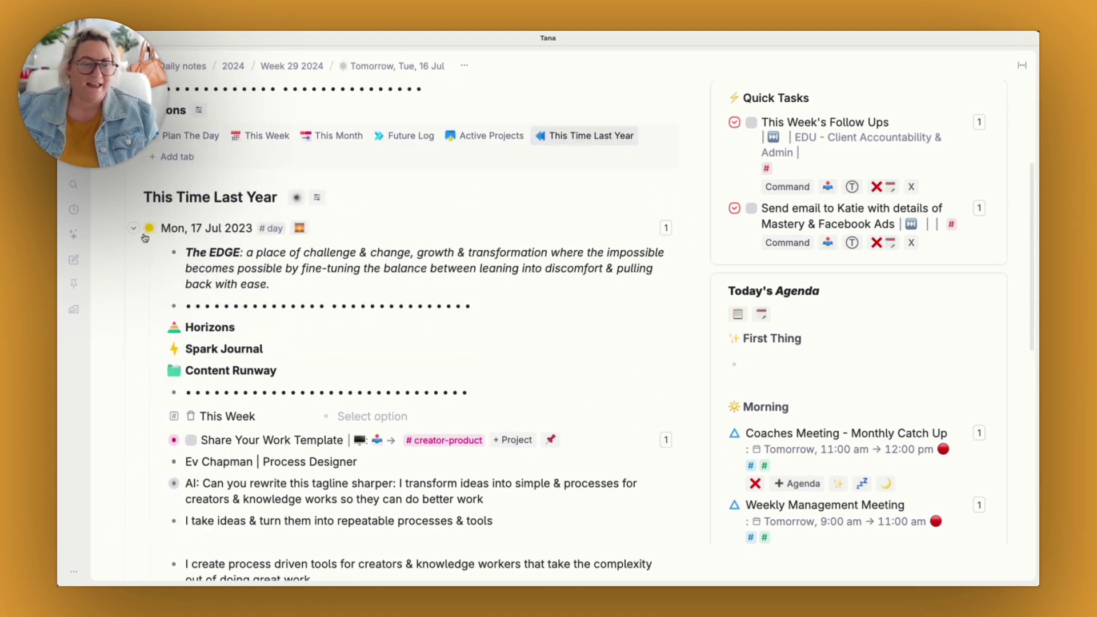
left_click(134, 229)
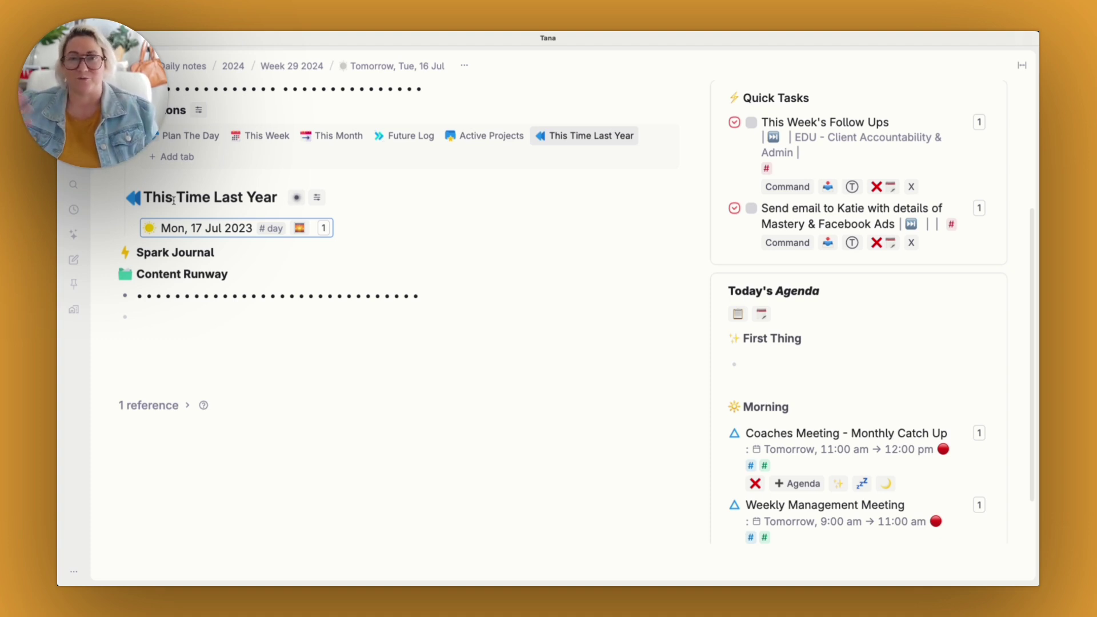
scroll(130, 162, "up", 1)
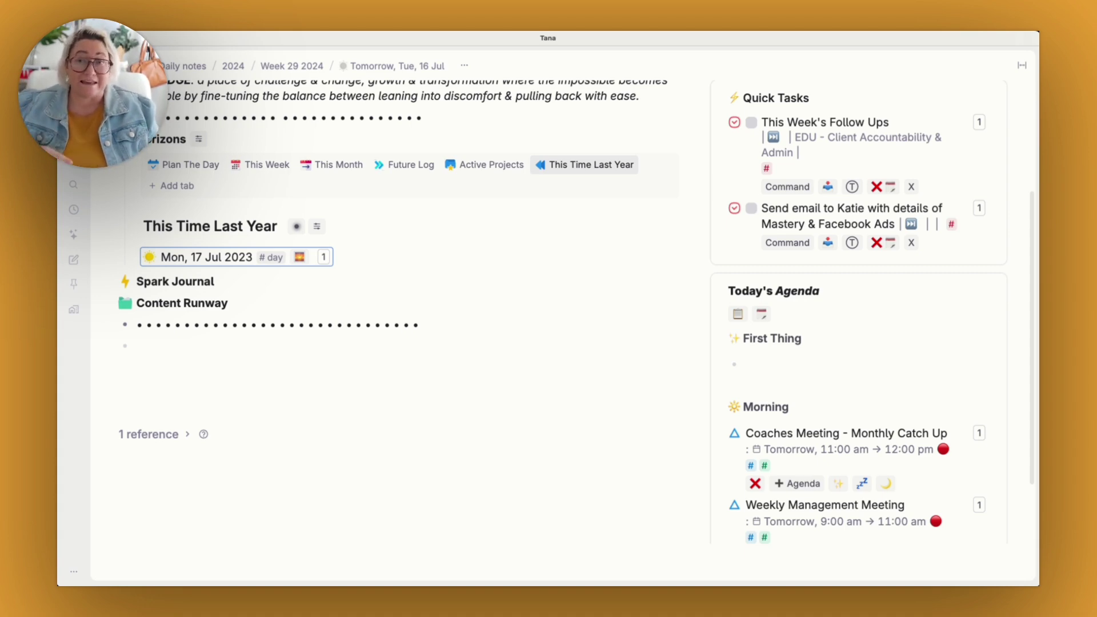
- Collapse Horizons, expand the Spark Journal section, and scroll through its prompts
key("ctrl+Up")
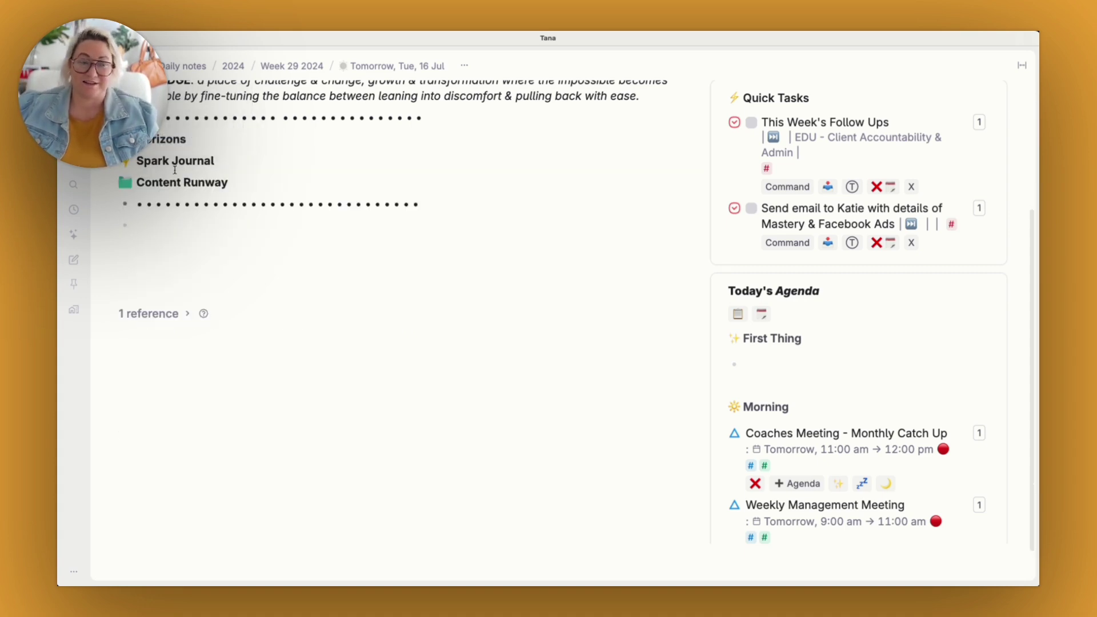
key("ctrl+Down")
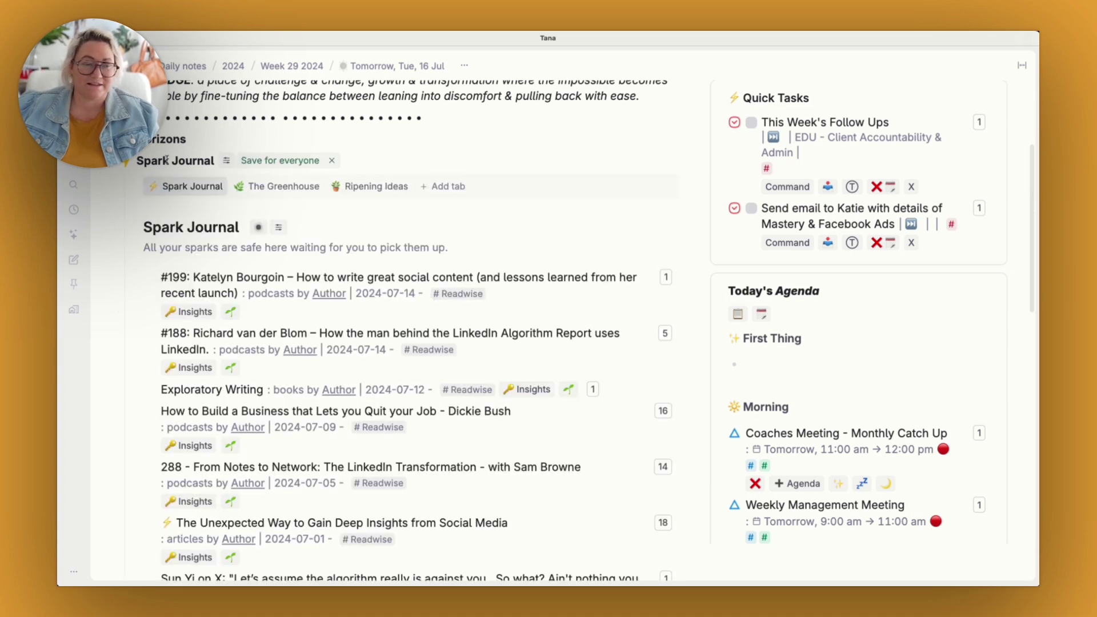
scroll(259, 229, "down", 2)
scroll(268, 207, "down", 1)
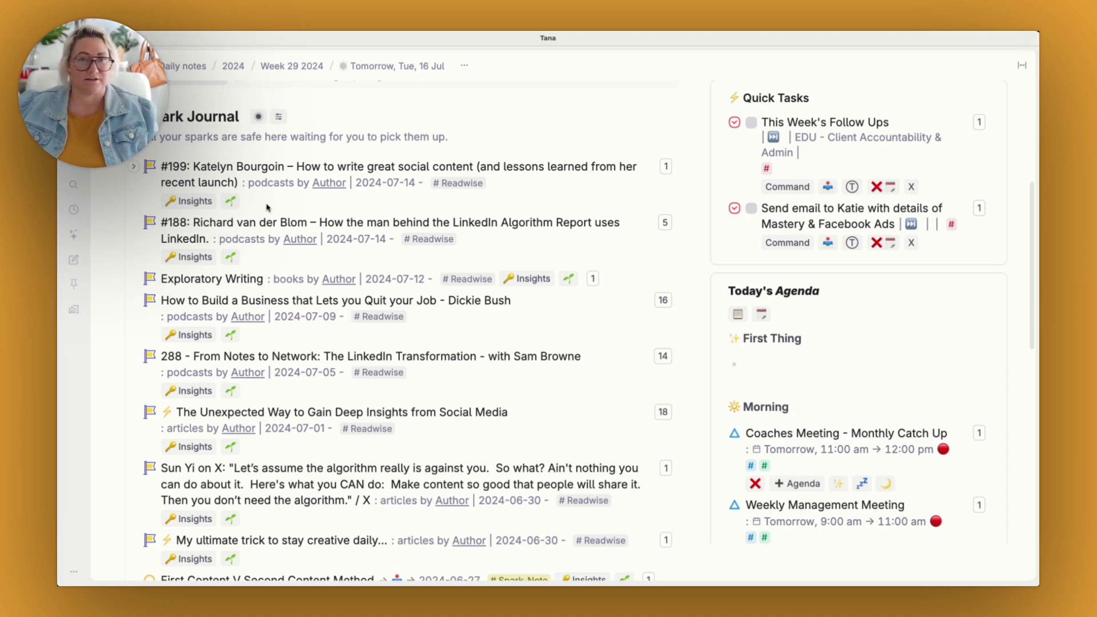
scroll(266, 208, "up", 3)
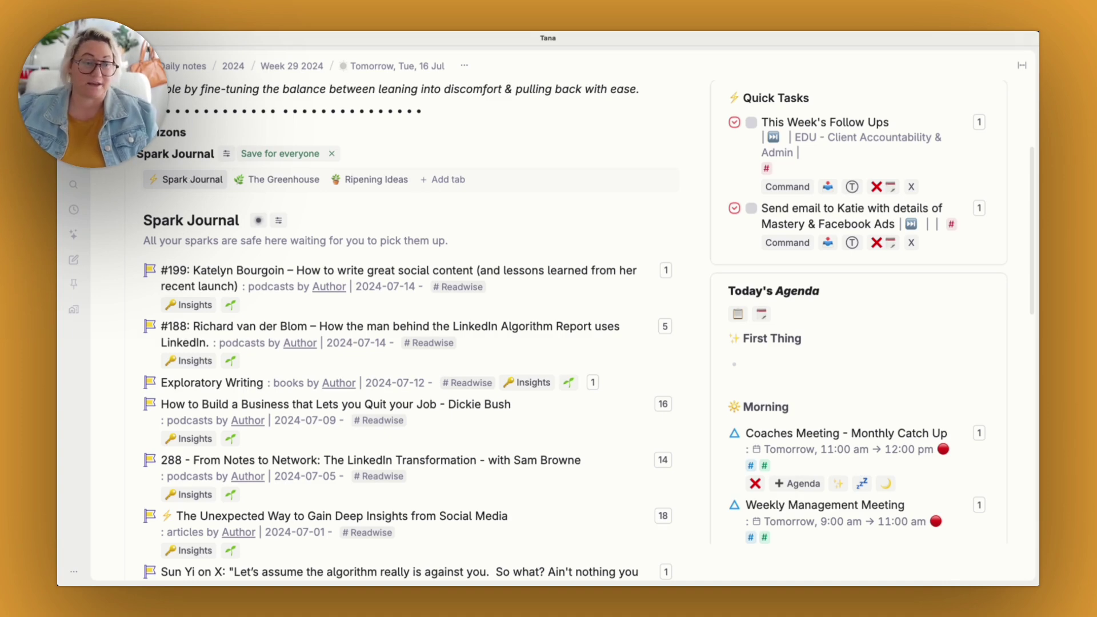
- Collapse Spark Journal and expand Content Runway to reveal the Newsletter Pipeline board
key("super+Up")
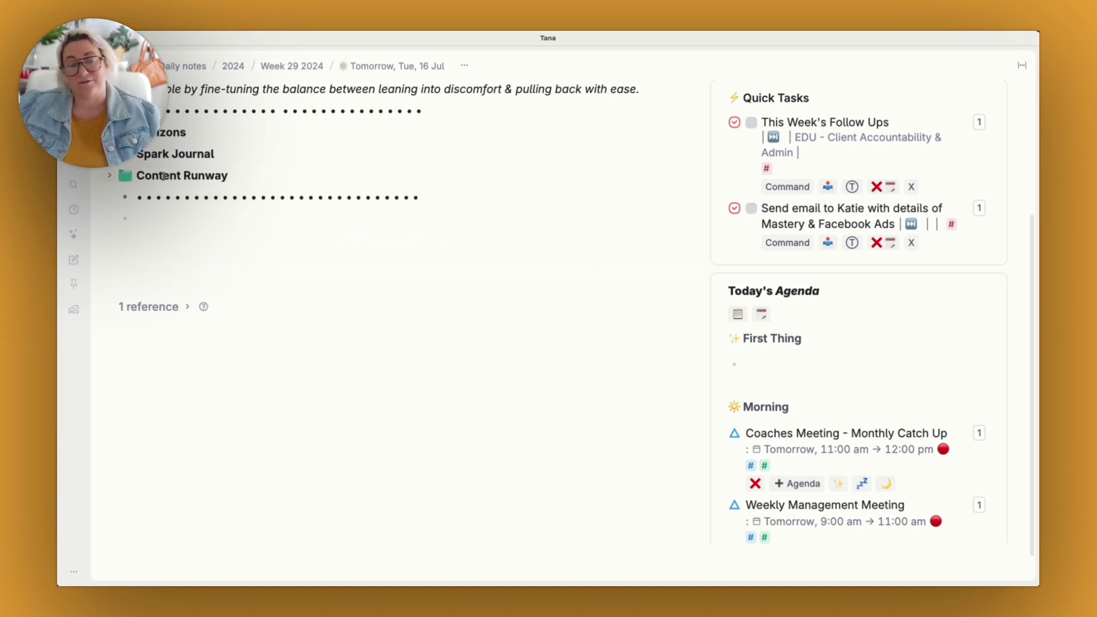
left_click(110, 178)
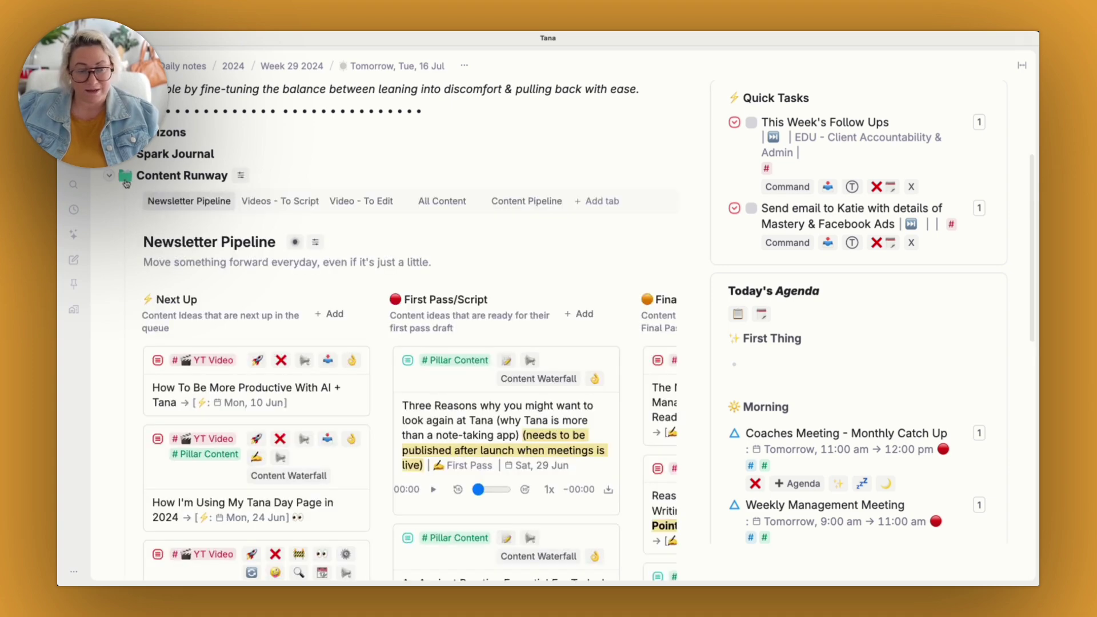
scroll(278, 225, "down", 3)
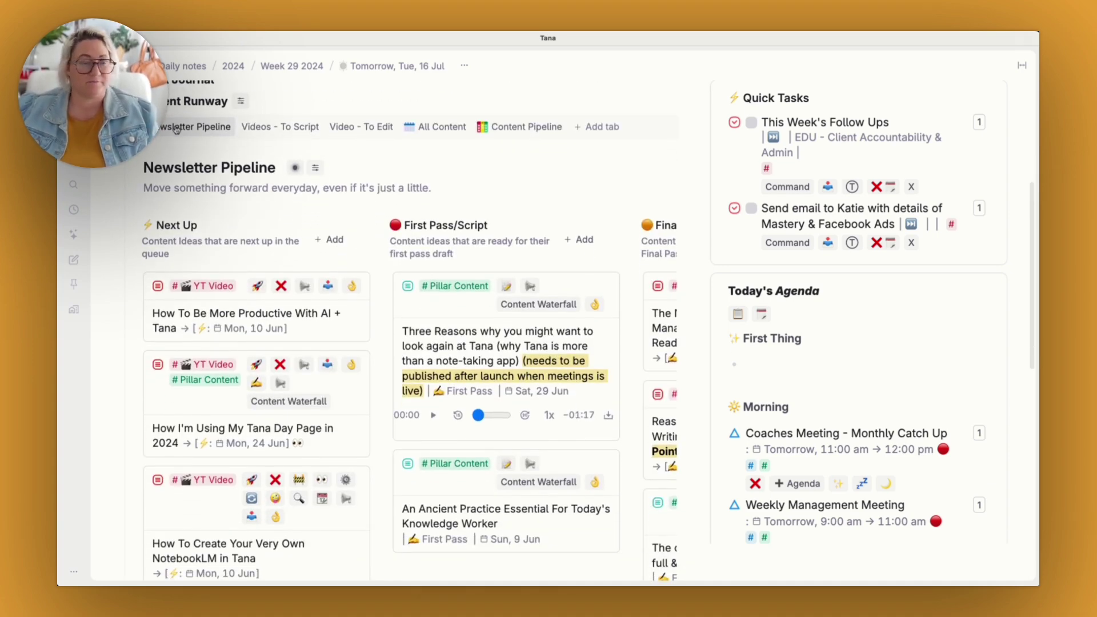
scroll(161, 234, "up", 3)
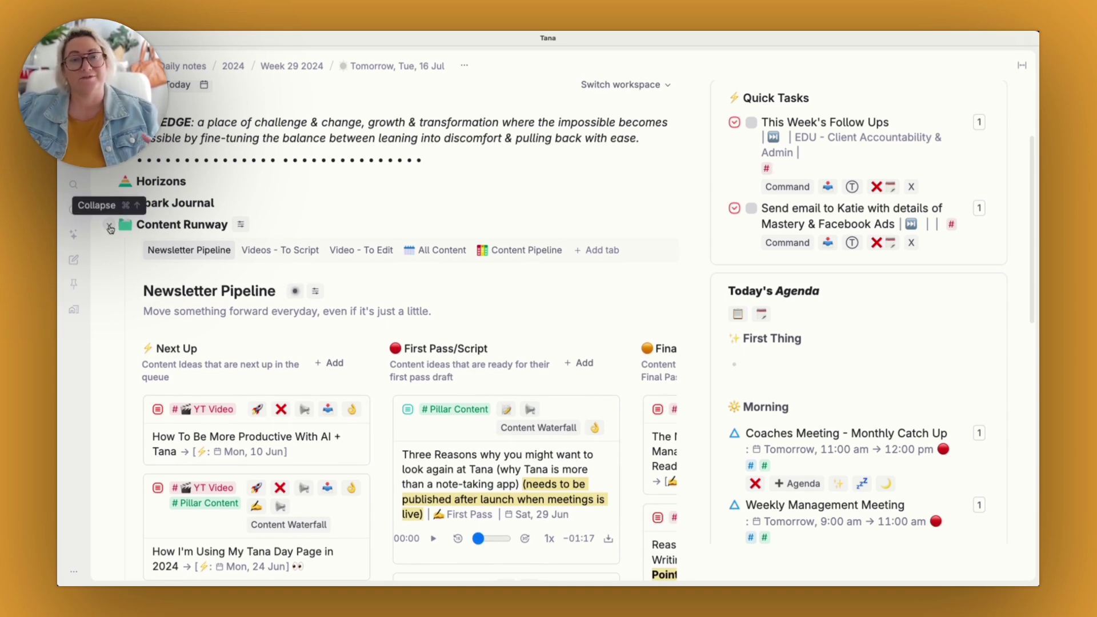
- Fold away the Newsletter Pipeline board under Content Runway, leaving three section headings
left_click(110, 226)
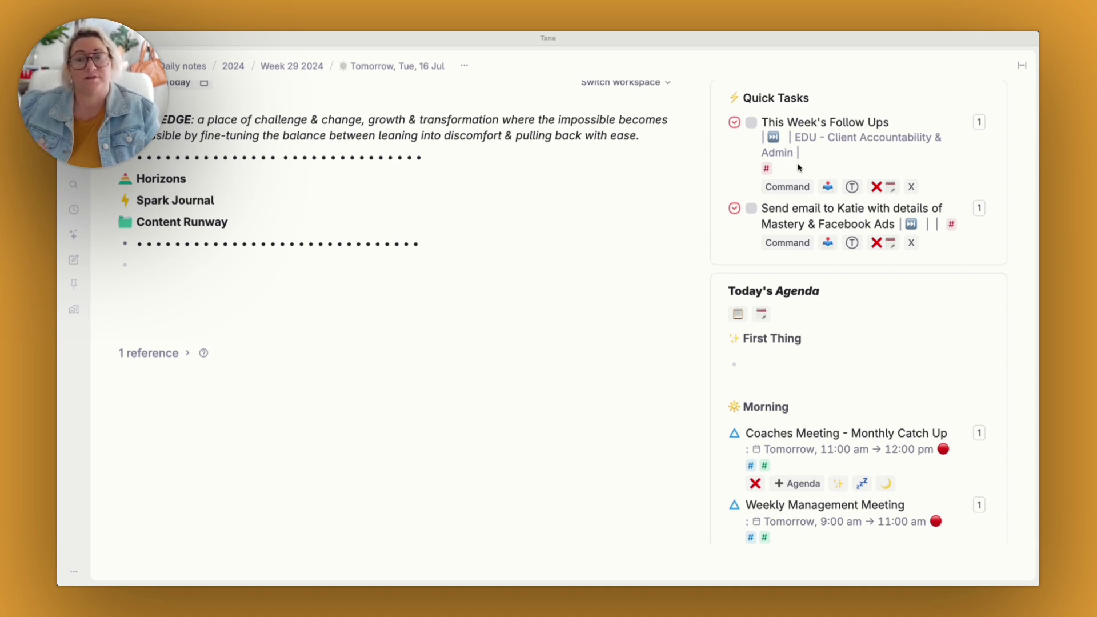
scroll(823, 179, "down", 1)
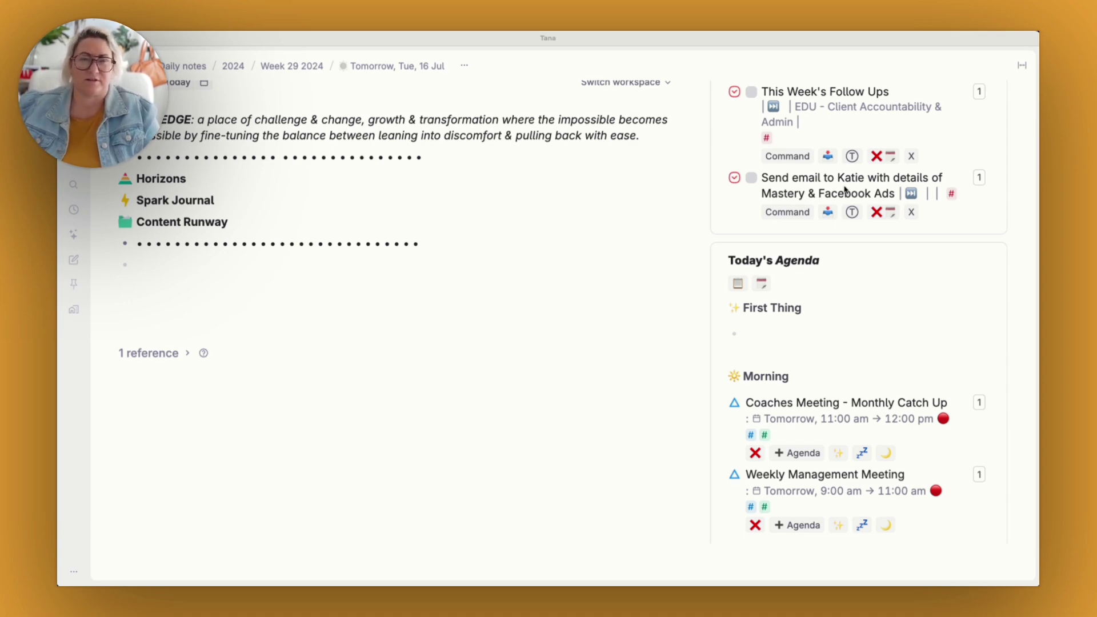
scroll(845, 191, "down", 5)
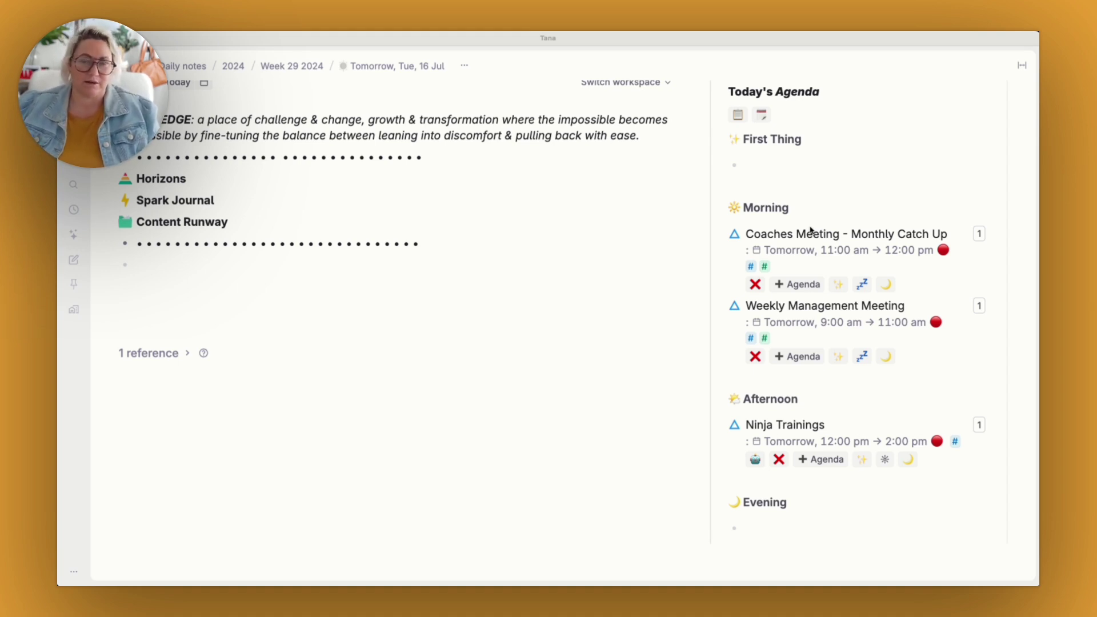
scroll(811, 229, "down", 10)
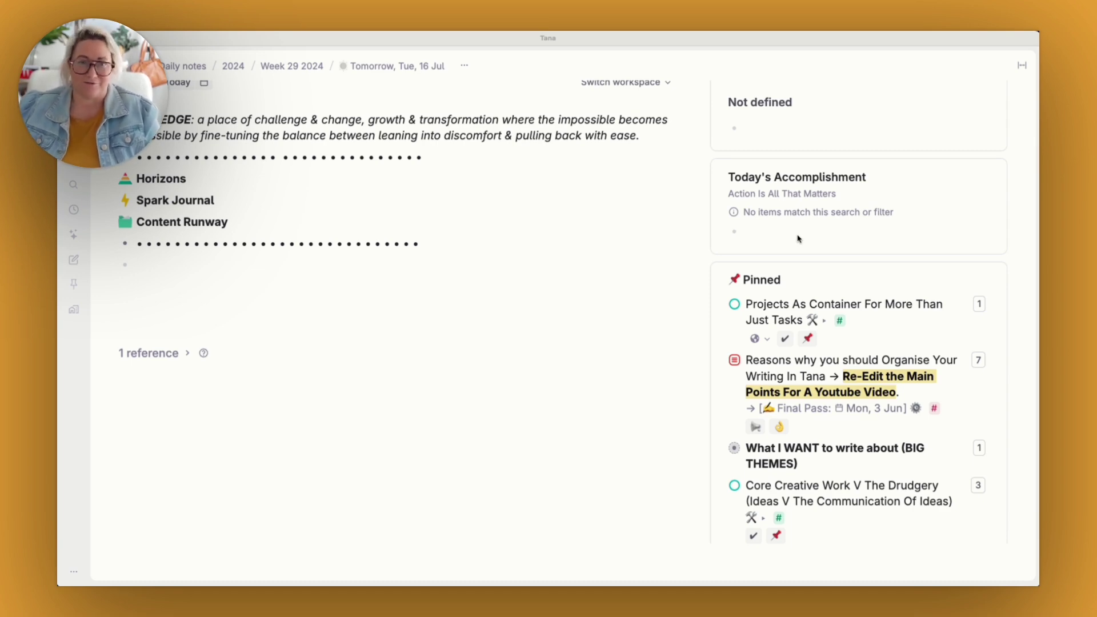
scroll(800, 246, "down", 3)
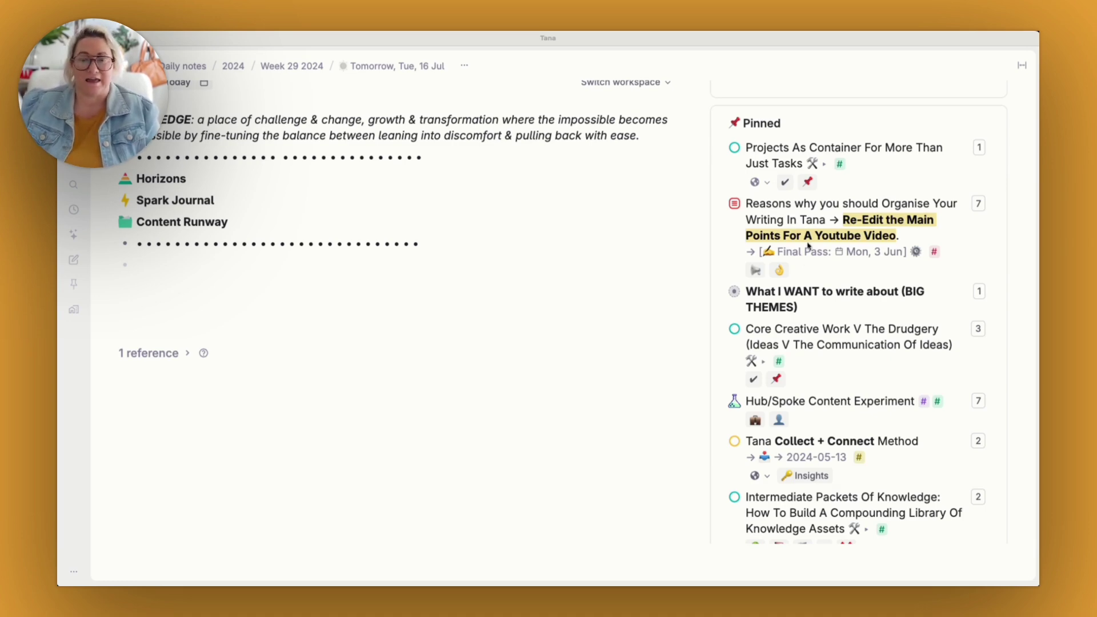
left_click(714, 147)
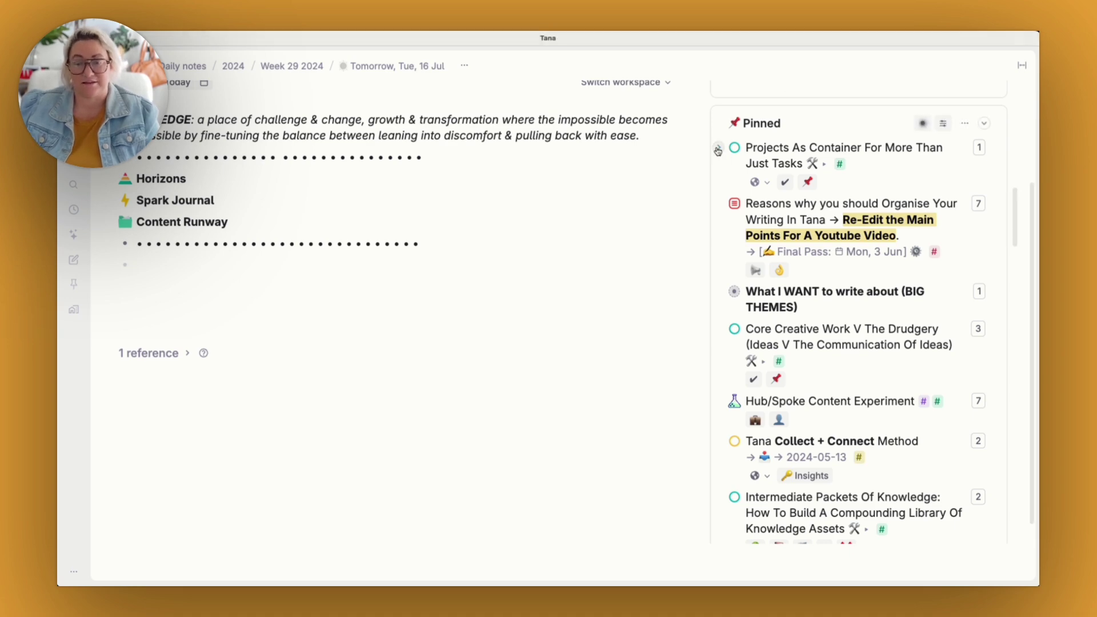
left_click(718, 148)
scroll(781, 269, "down", 8)
scroll(781, 269, "down", 10)
scroll(793, 150, "up", 3)
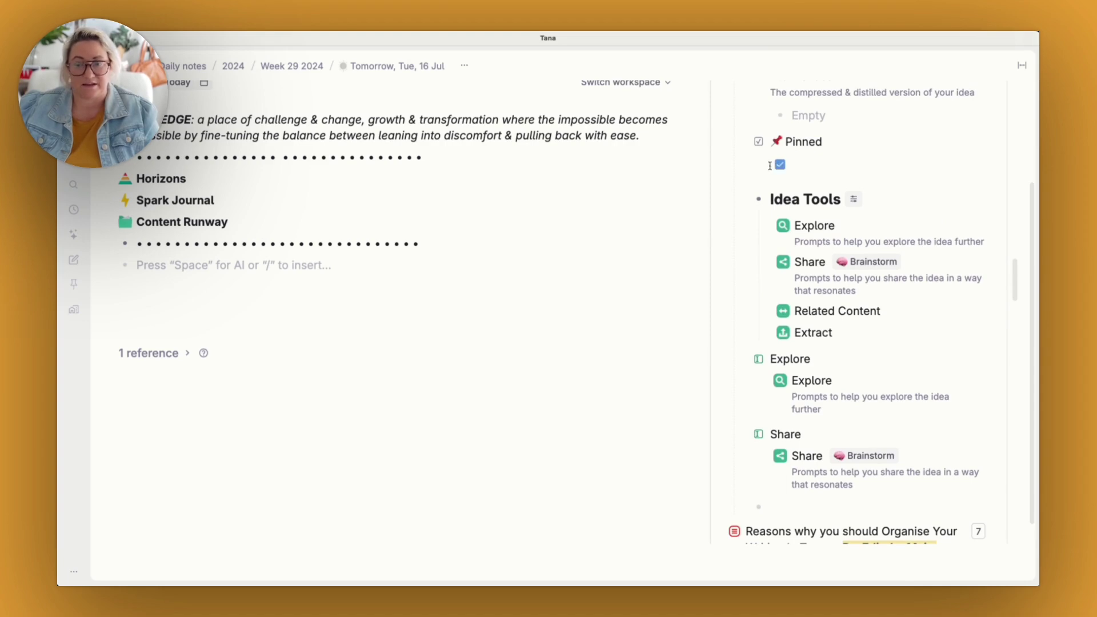
scroll(793, 150, "up", 10)
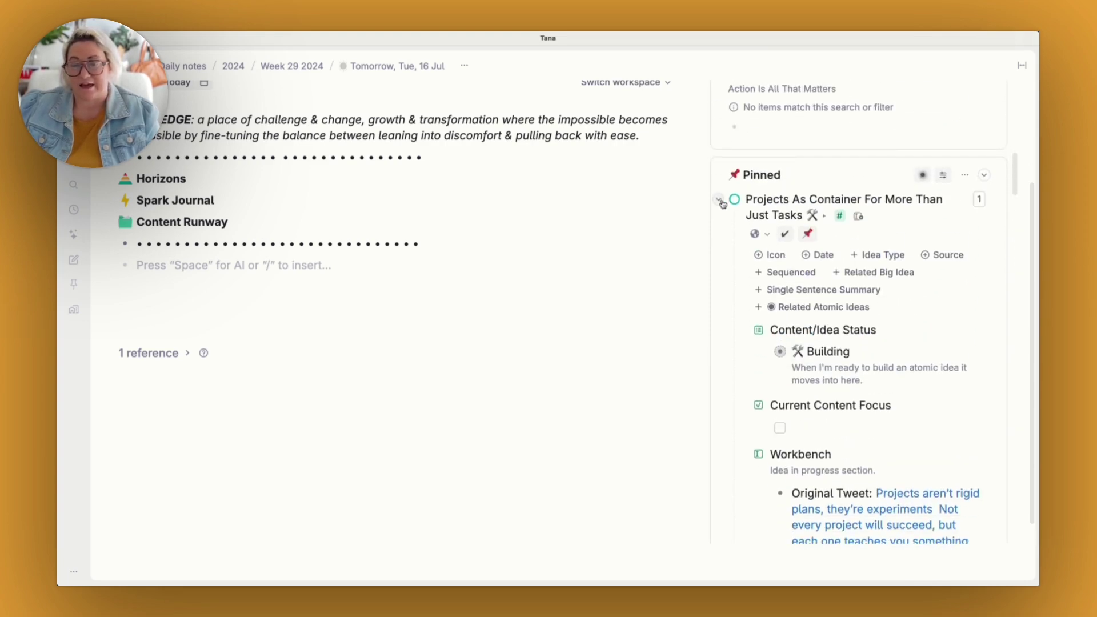
left_click(718, 200)
scroll(789, 192, "down", 2)
scroll(815, 198, "up", 1)
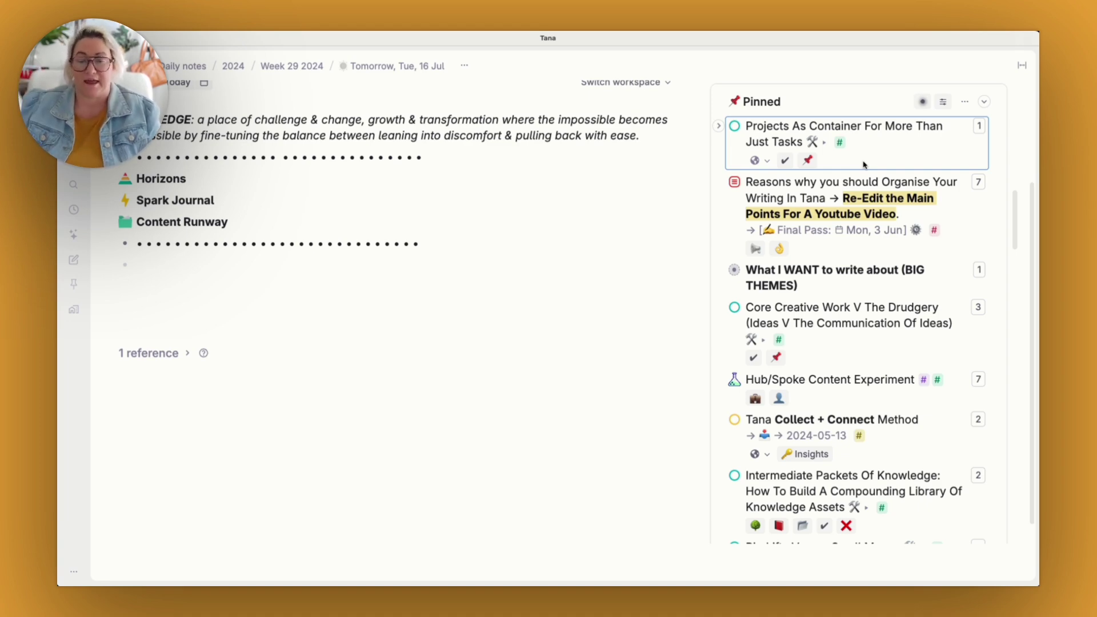
scroll(799, 183, "down", 3)
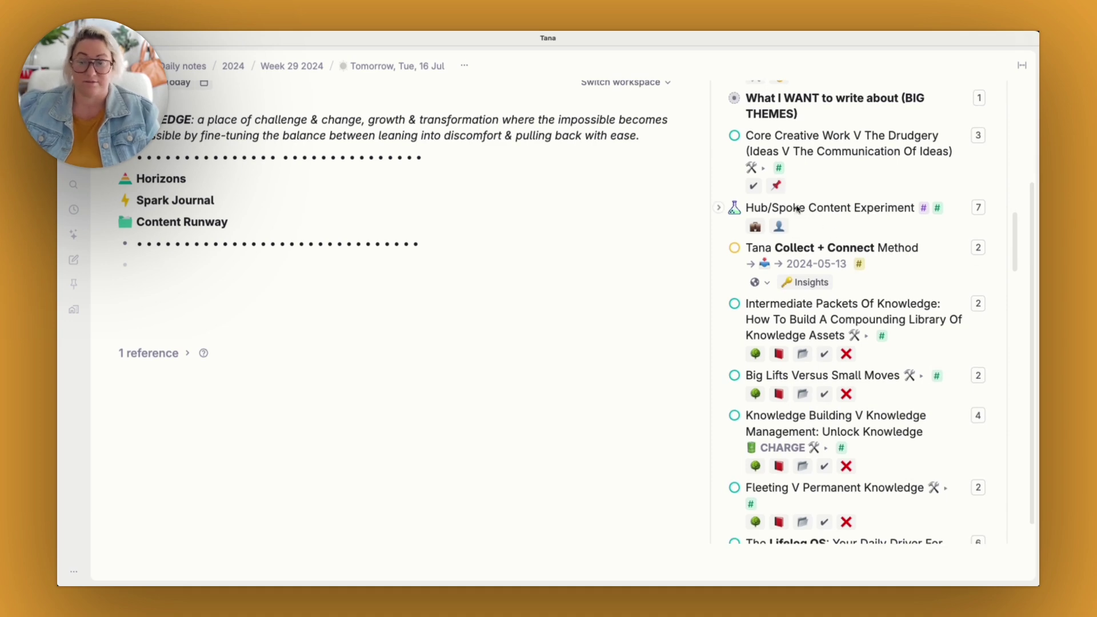
scroll(899, 193, "down", 5)
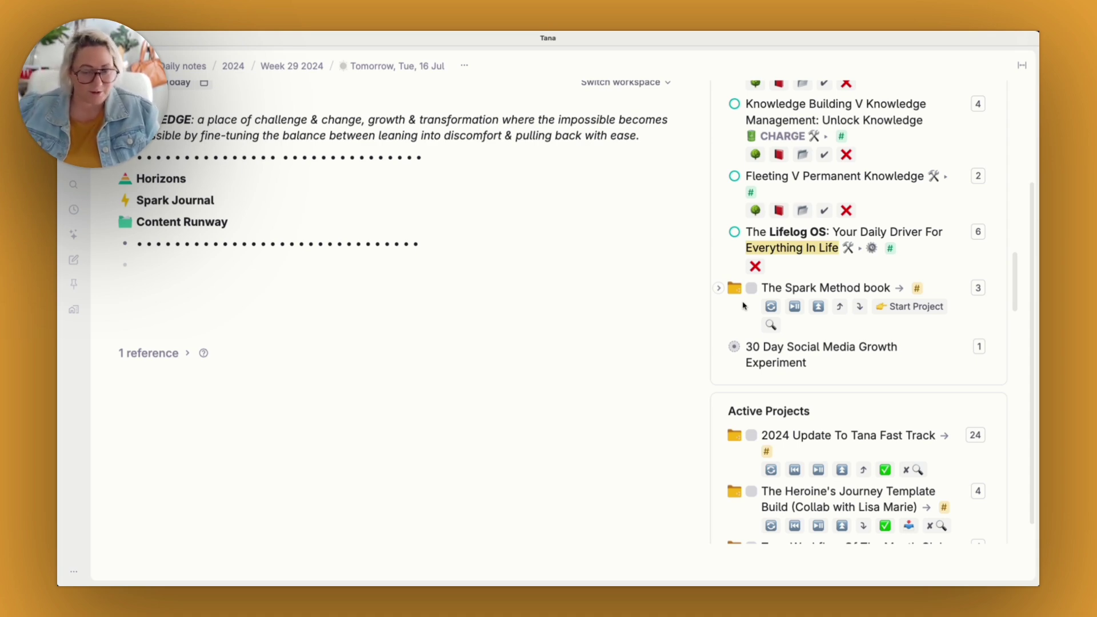
scroll(834, 343, "up", 7)
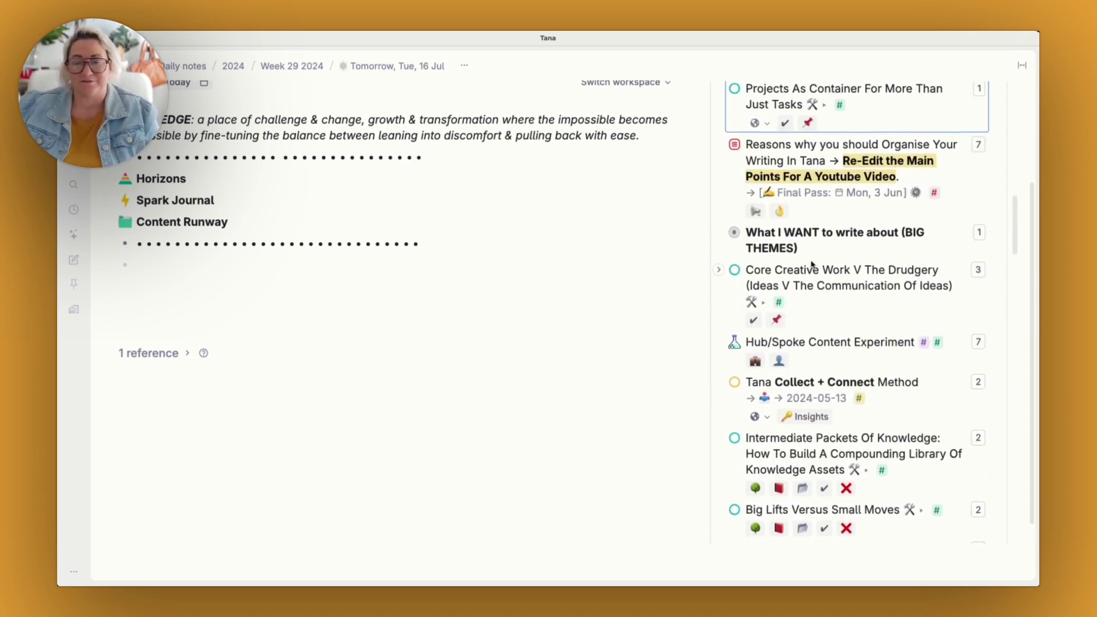
scroll(813, 264, "up", 2)
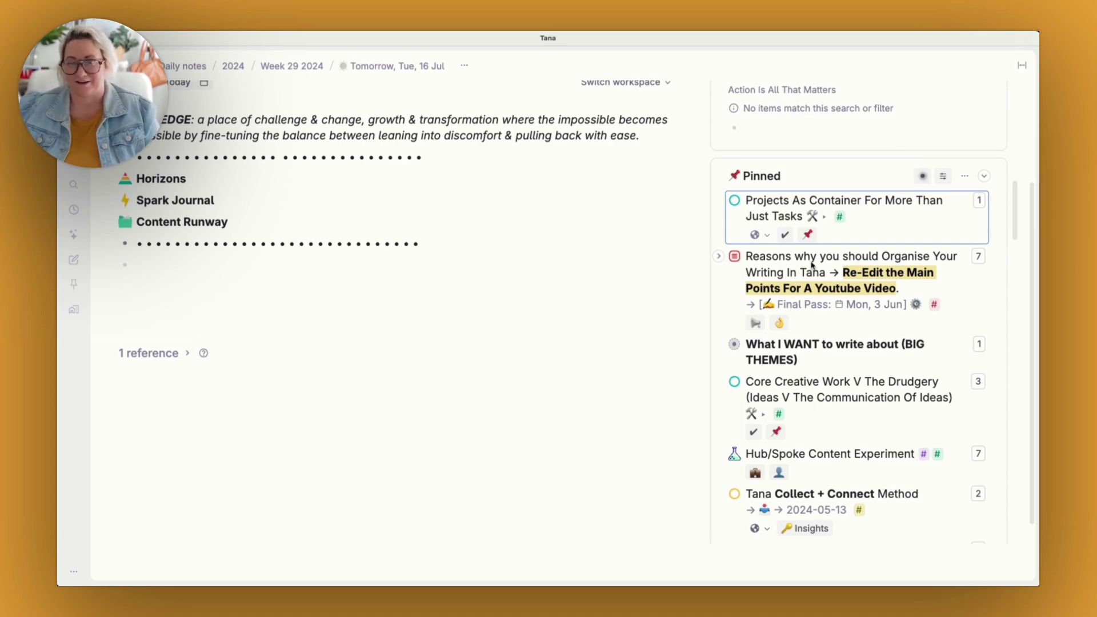
scroll(814, 269, "down", 10)
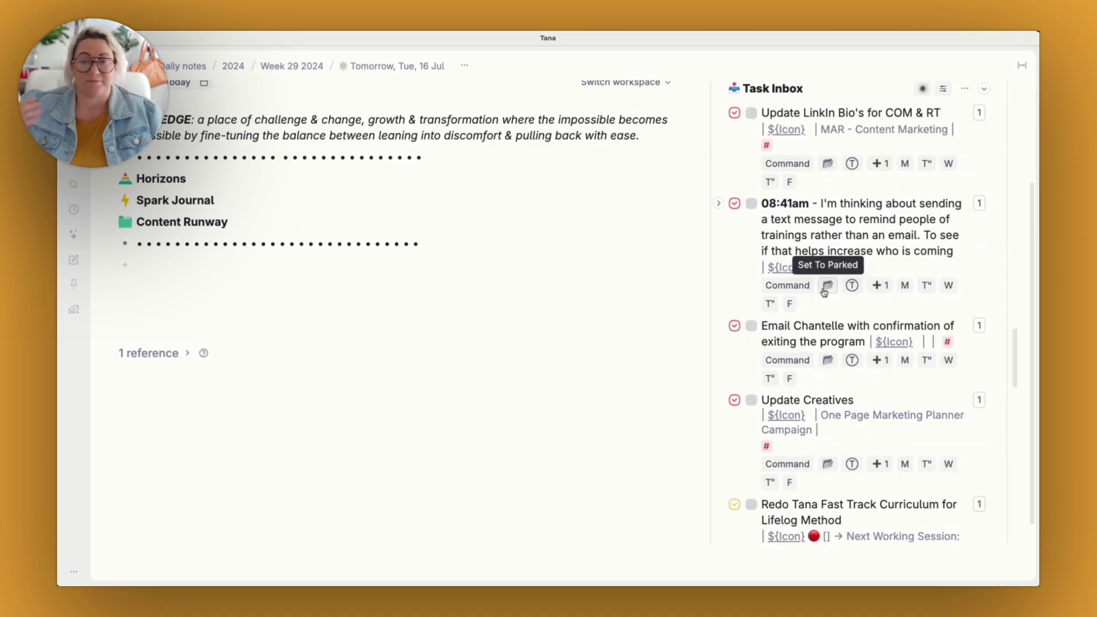
scroll(834, 297, "down", 3)
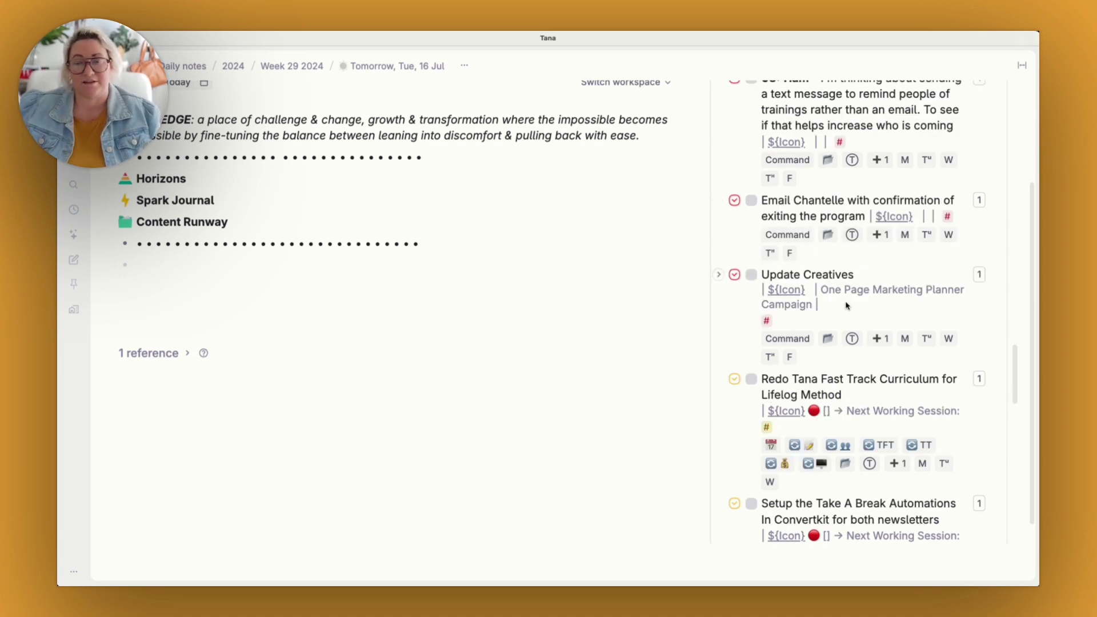
scroll(846, 306, "up", 8)
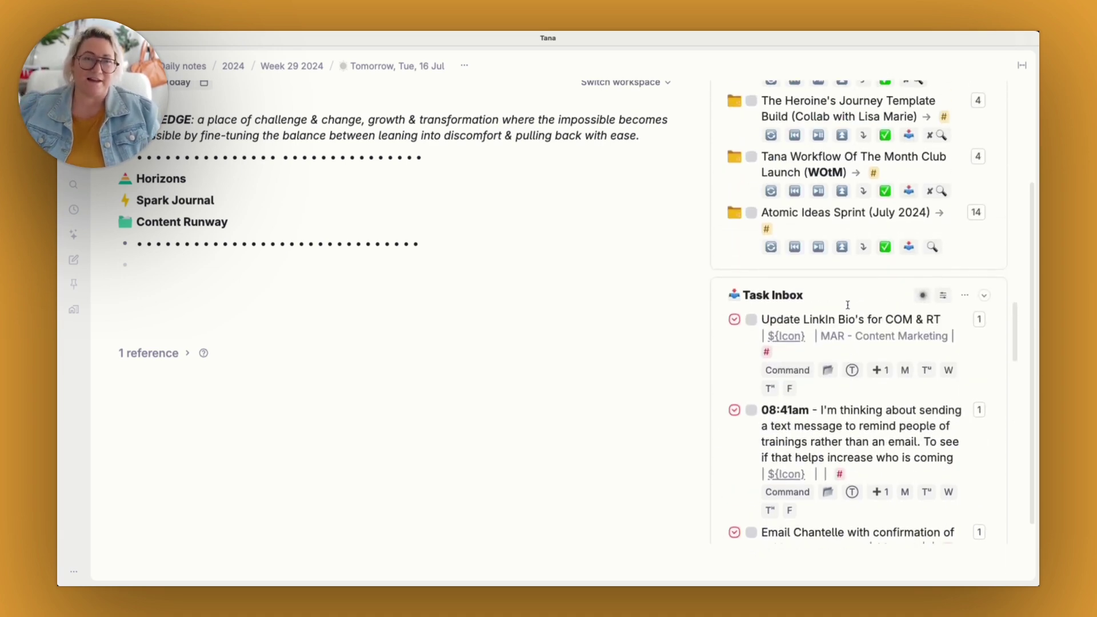